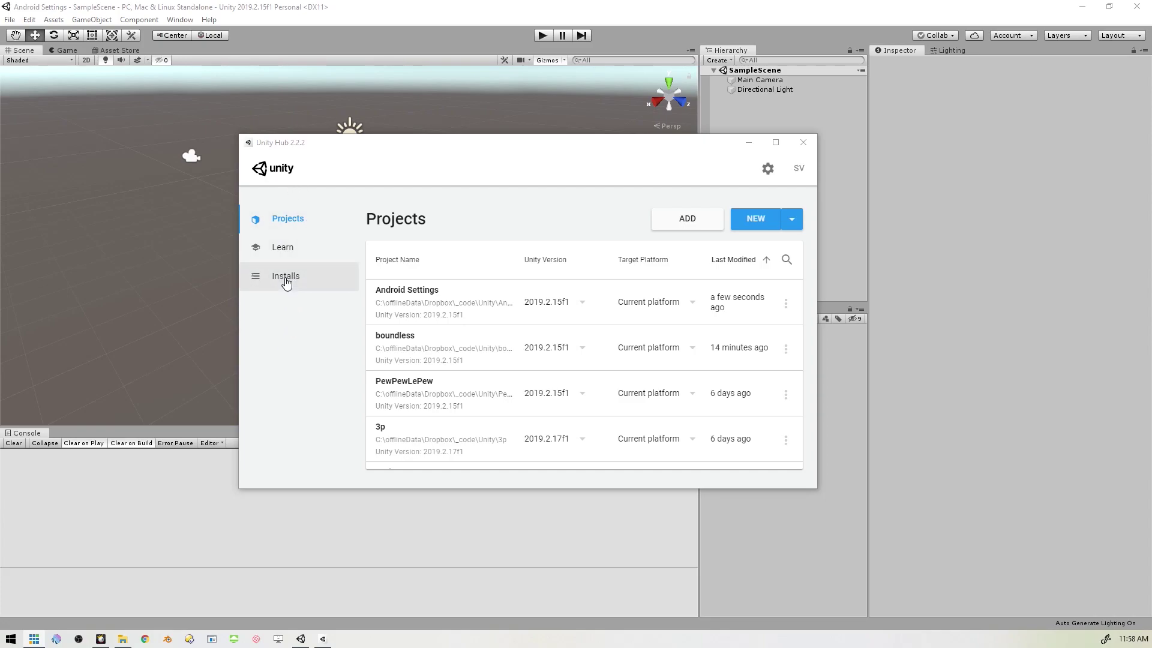
# - Check the 2019.2.17f1 modules for Android Build Support, SDK & NDK Tools and OpenJDK, then cancel
pyautogui.click(308, 281)
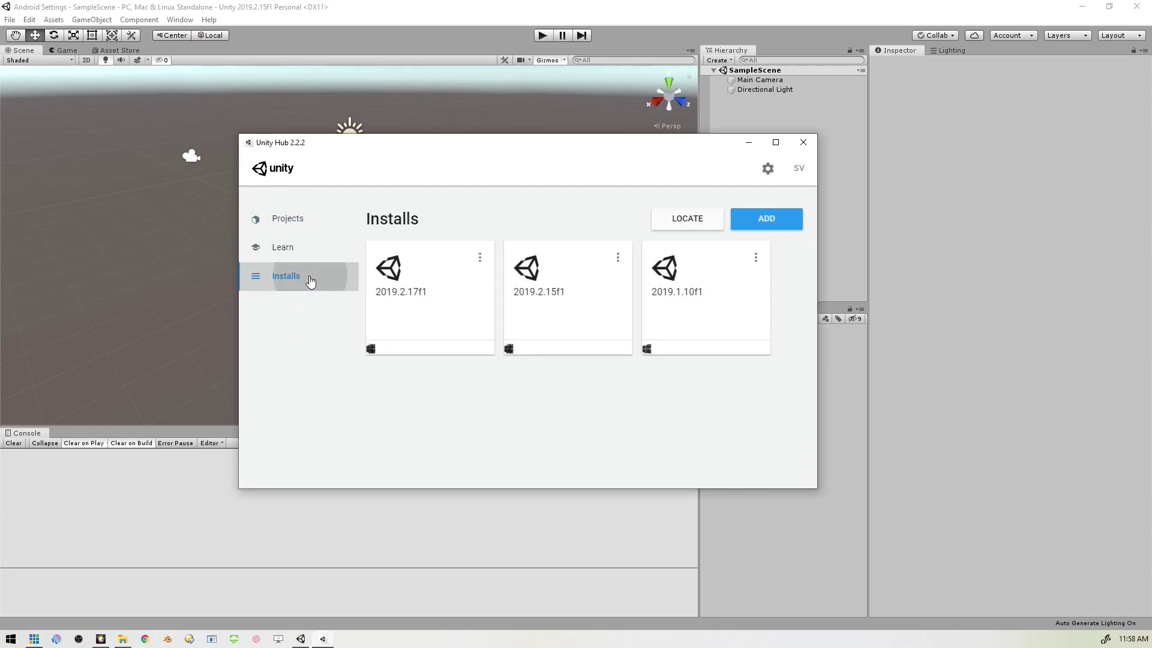
pyautogui.click(480, 257)
pyautogui.click(424, 269)
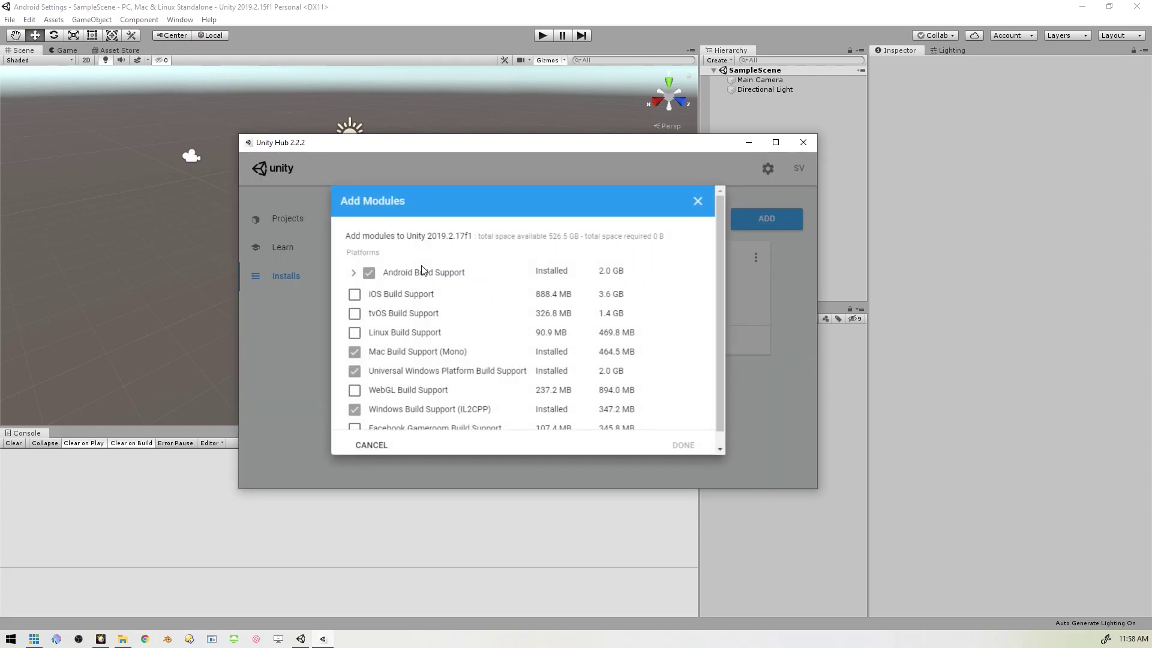
pyautogui.click(353, 272)
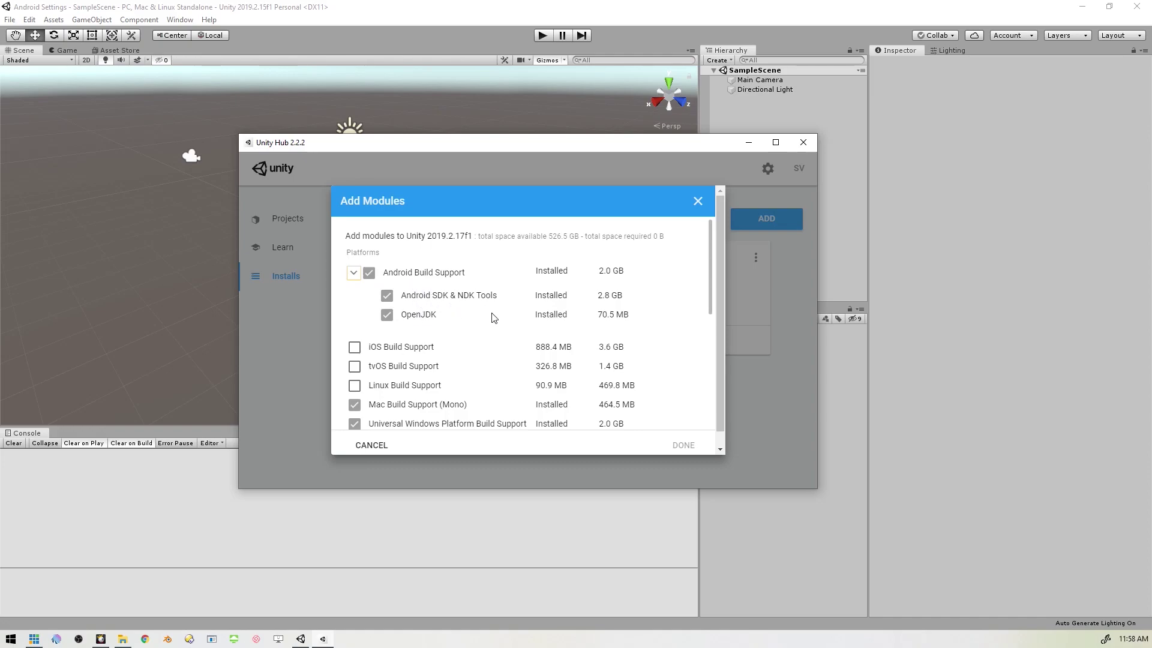
pyautogui.click(372, 445)
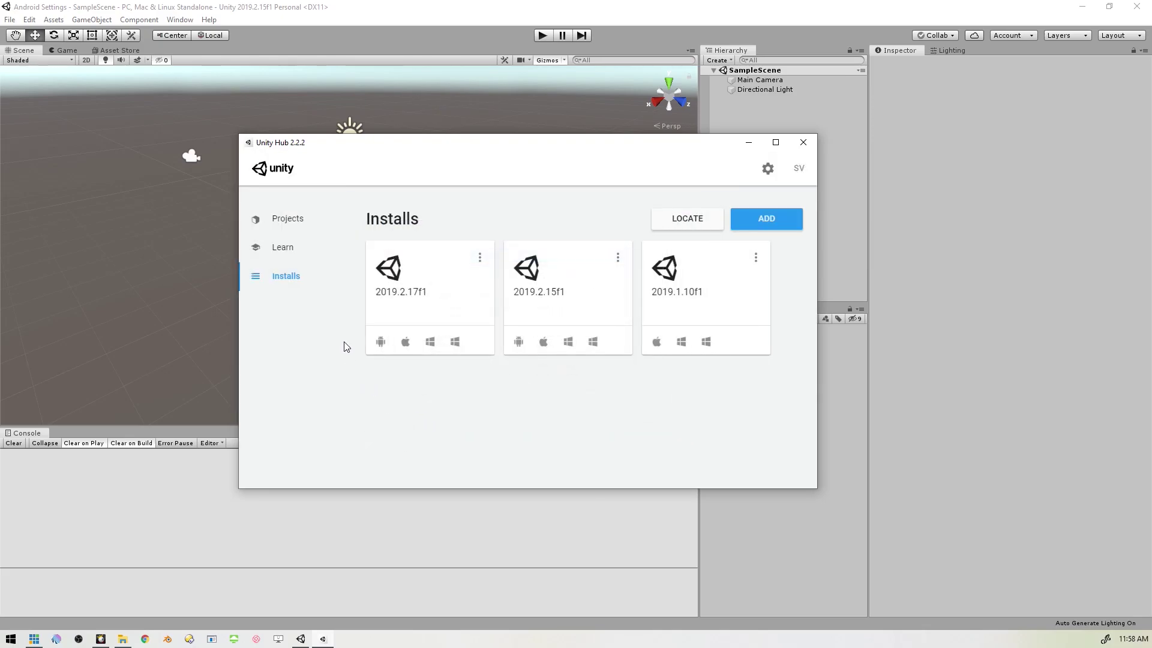
# - In Build Settings, select Android, choose ASTC texture compression and switch the platform
pyautogui.click(288, 11)
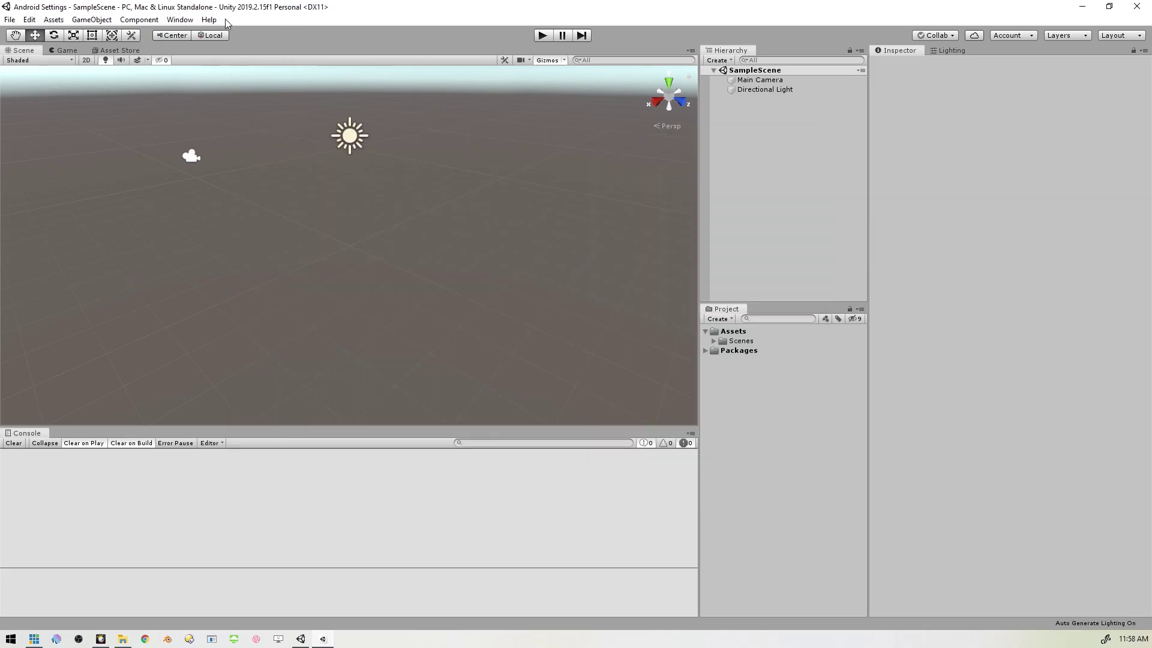
pyautogui.click(10, 20)
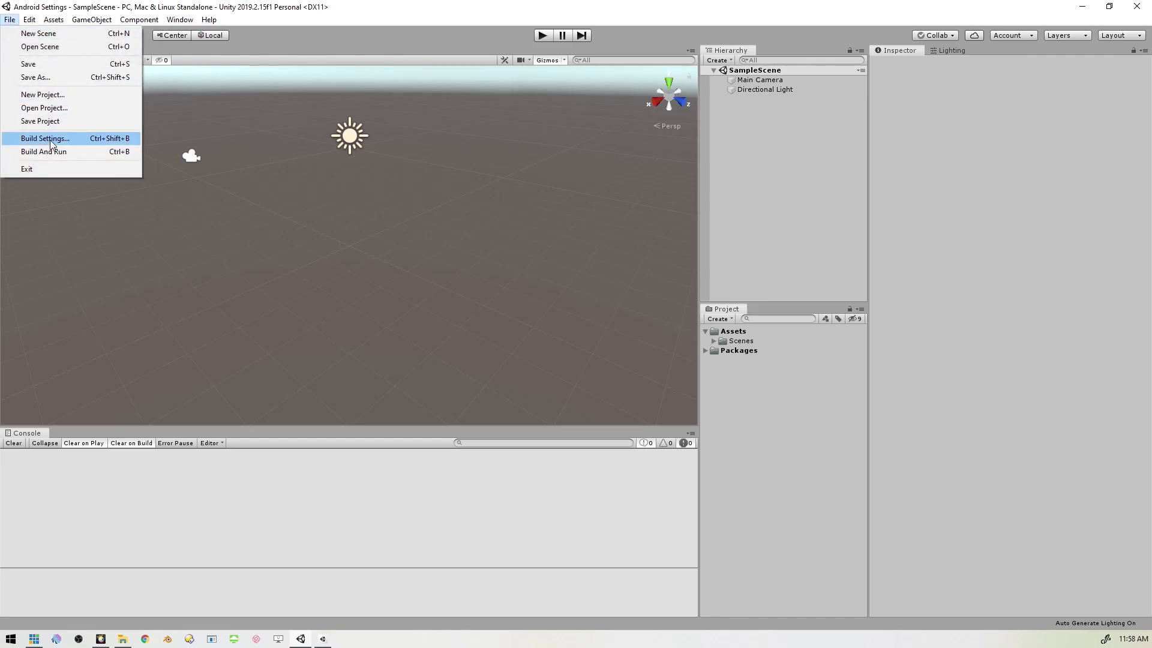
pyautogui.click(65, 138)
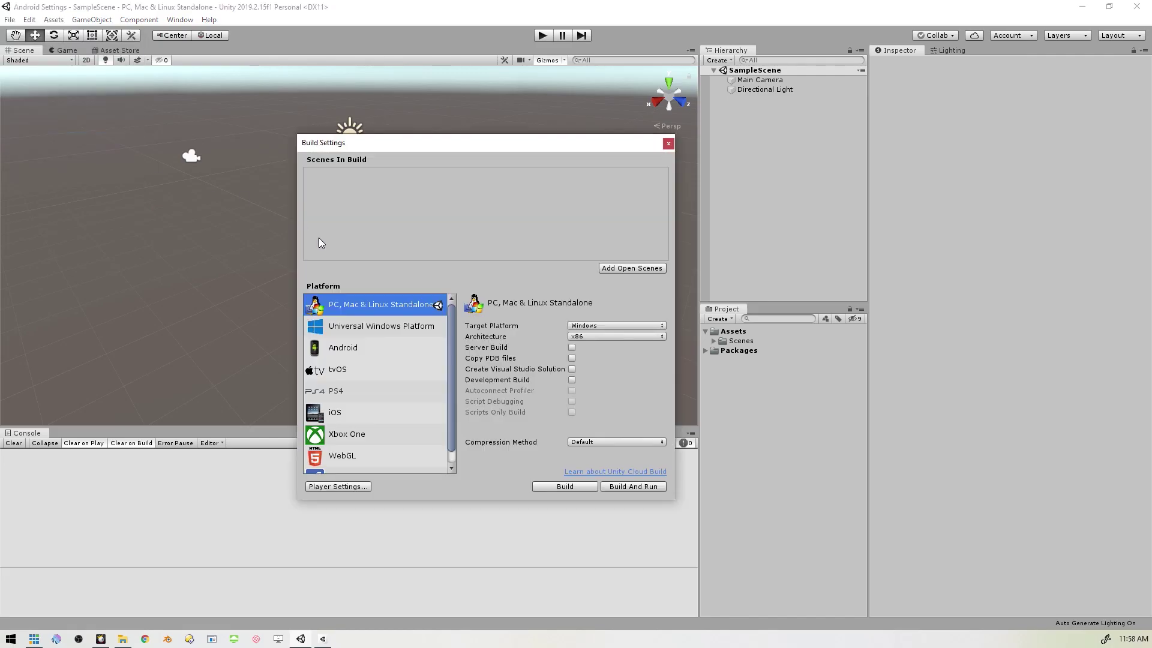
pyautogui.click(353, 351)
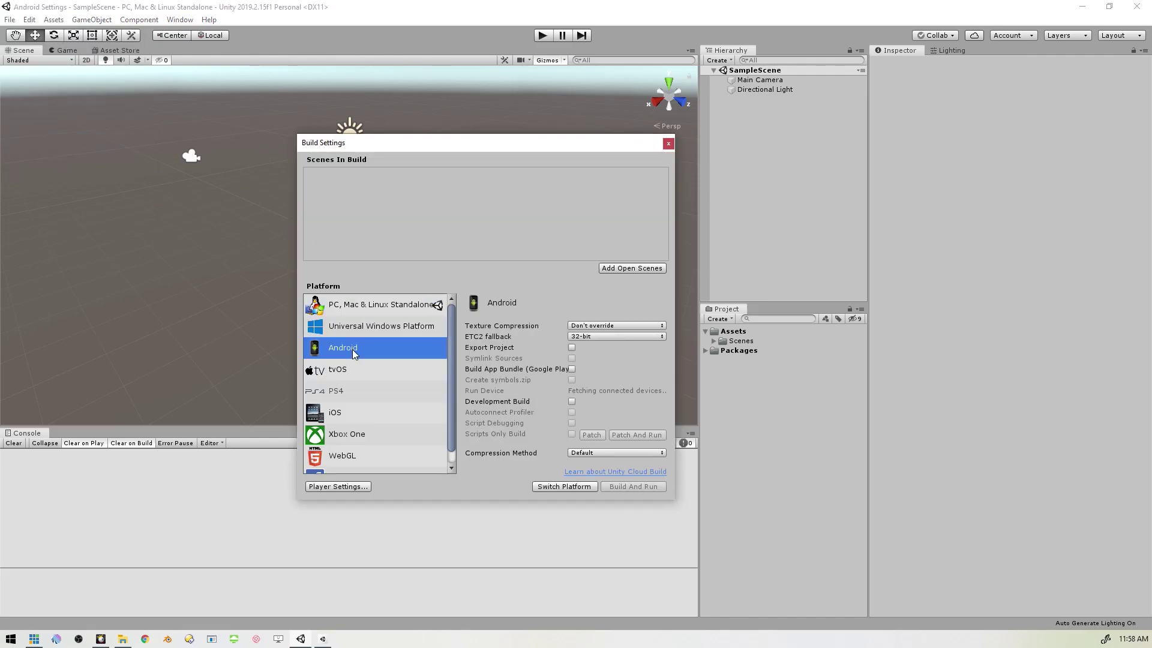
pyautogui.click(618, 326)
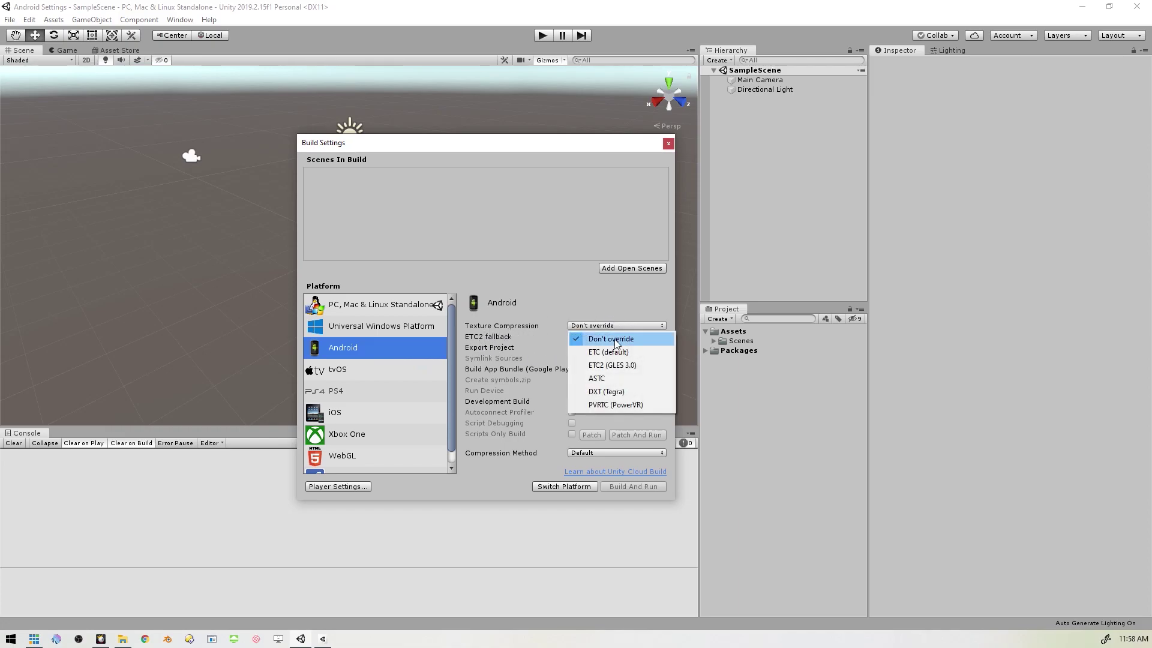
pyautogui.click(618, 380)
pyautogui.click(563, 487)
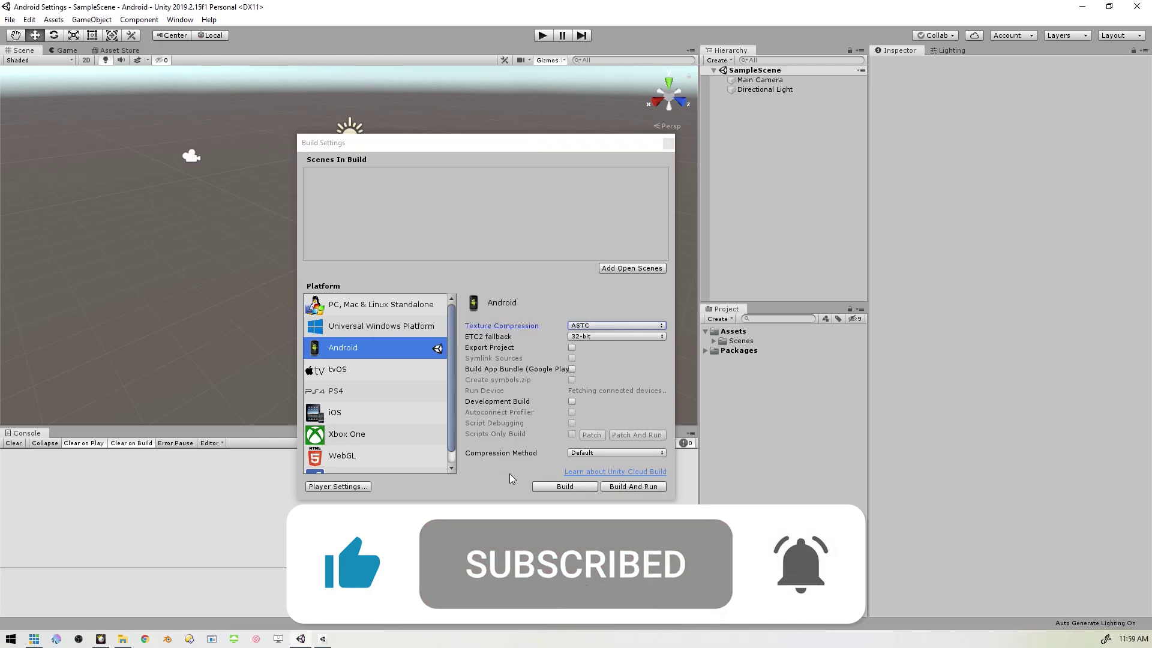
# - Open the Android Player Settings and expand Resolution and Presentation
pyautogui.click(339, 486)
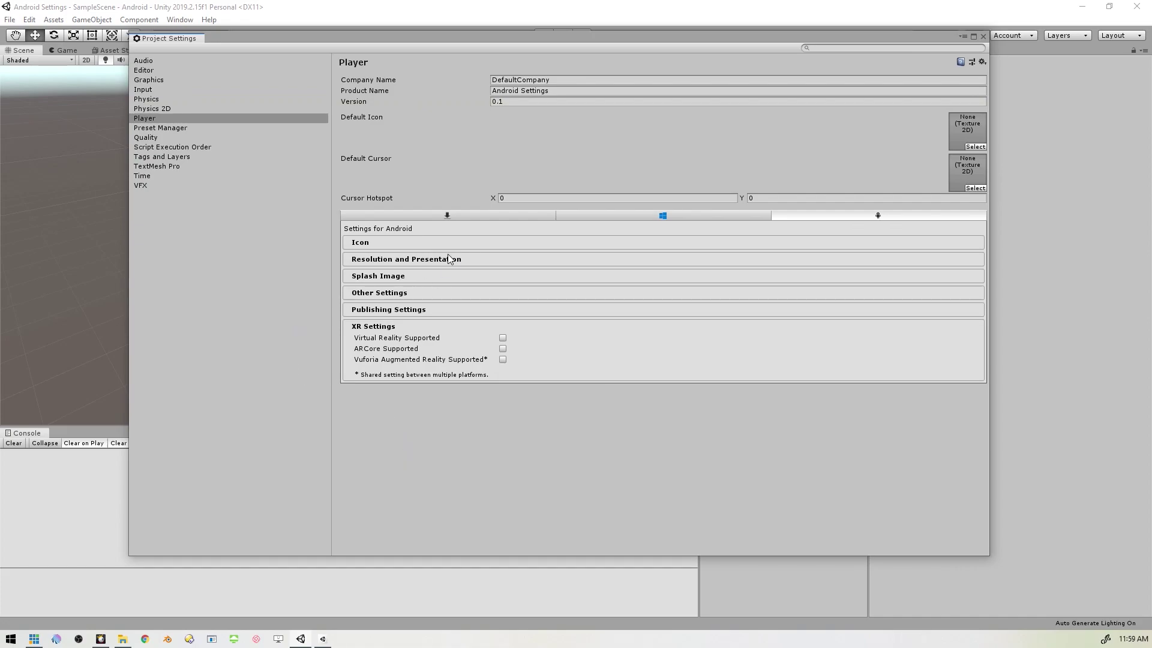
pyautogui.click(493, 258)
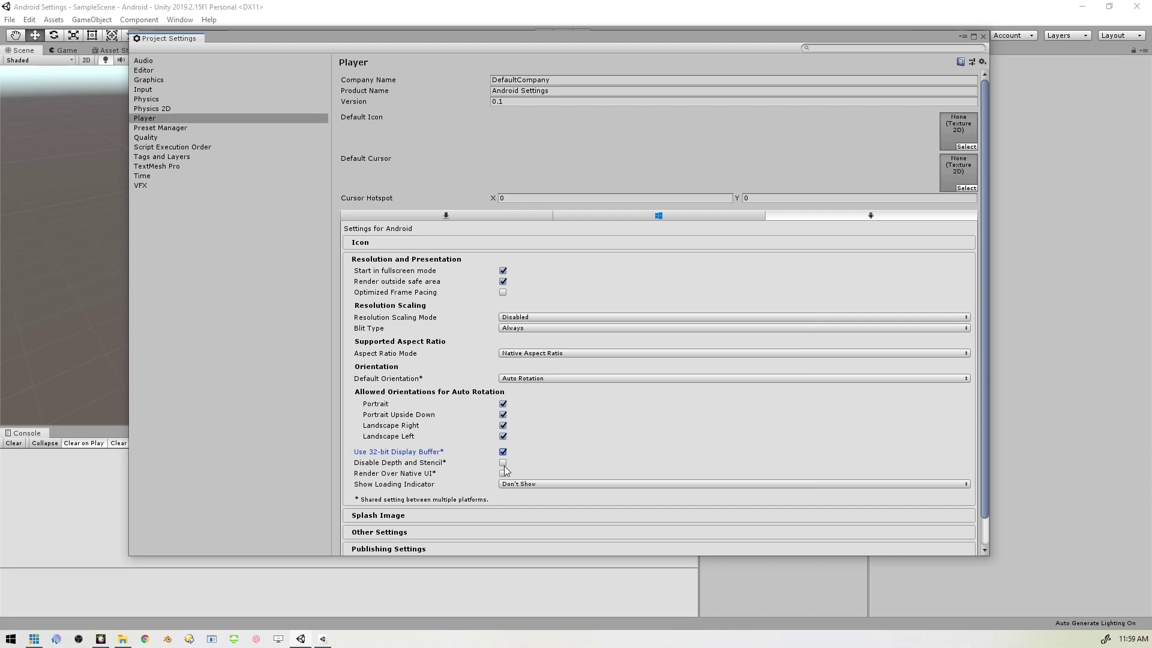
pyautogui.scroll(-1, 447, 501)
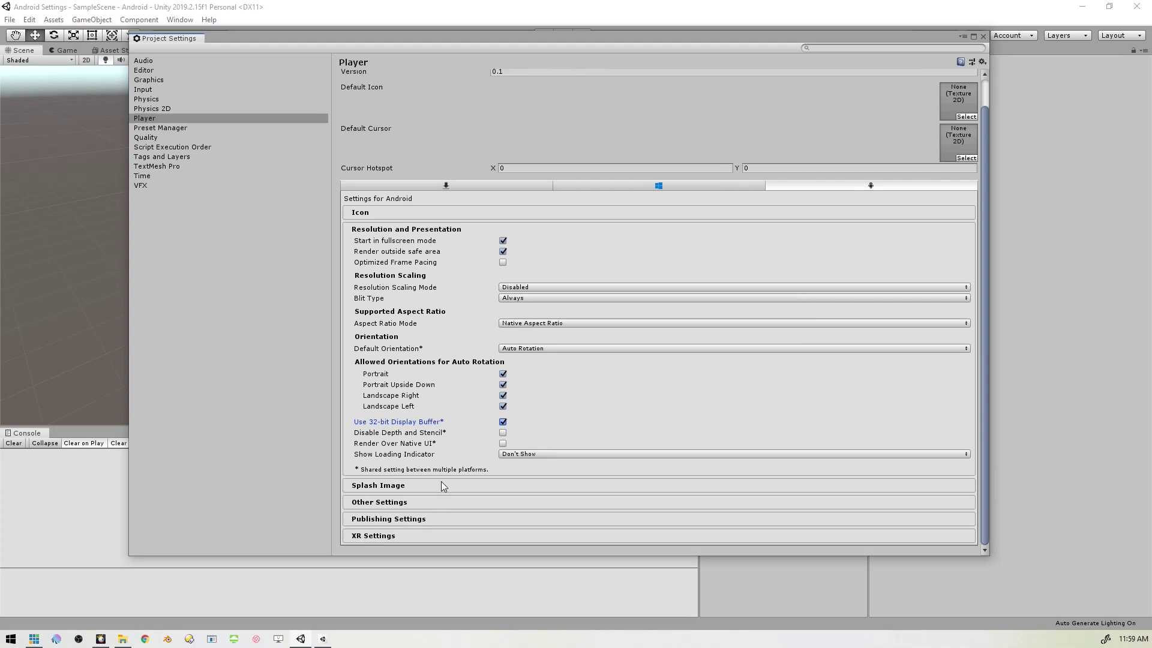
# - Expand Other Settings and set Color Space to Linear
pyautogui.click(393, 503)
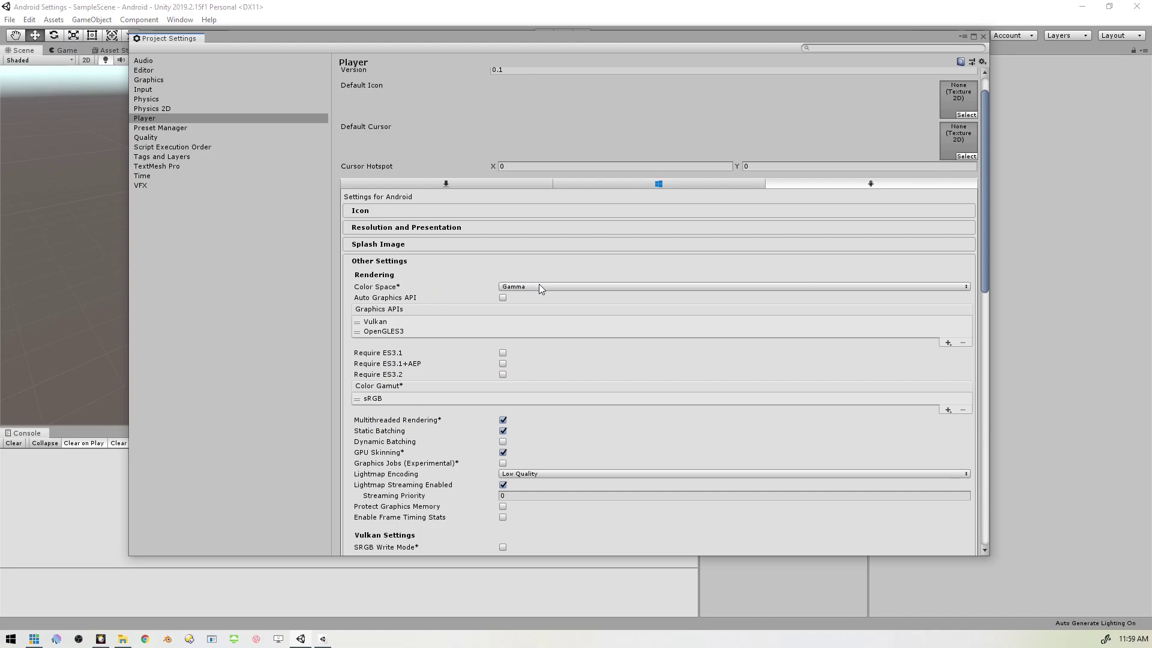
pyautogui.click(571, 286)
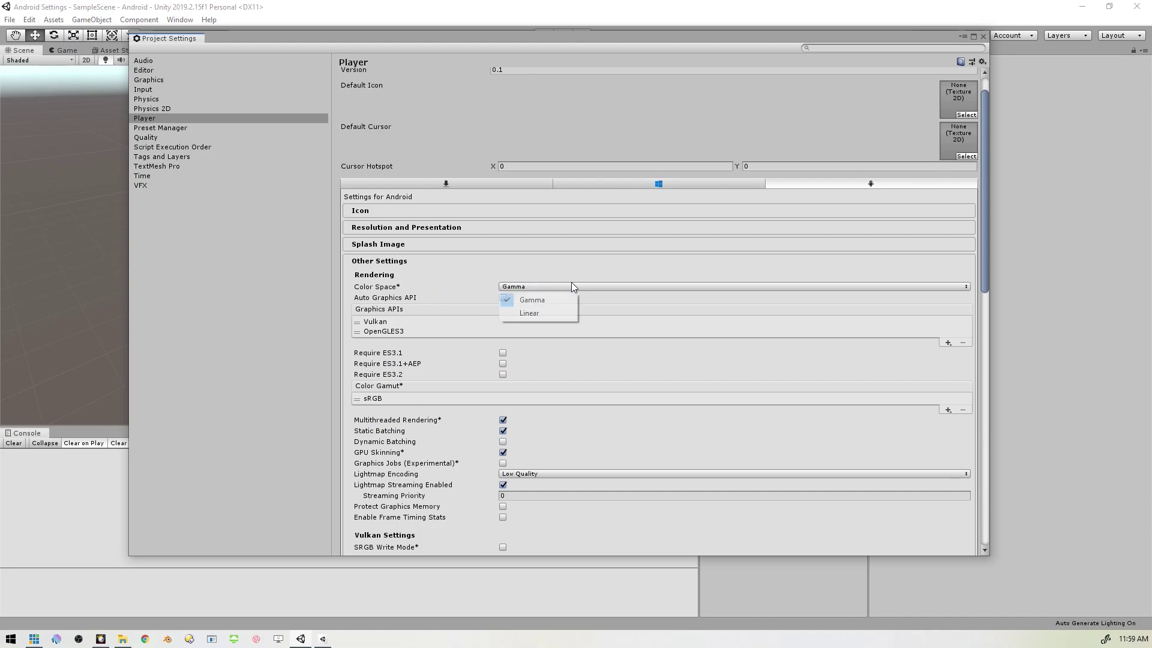
pyautogui.click(538, 313)
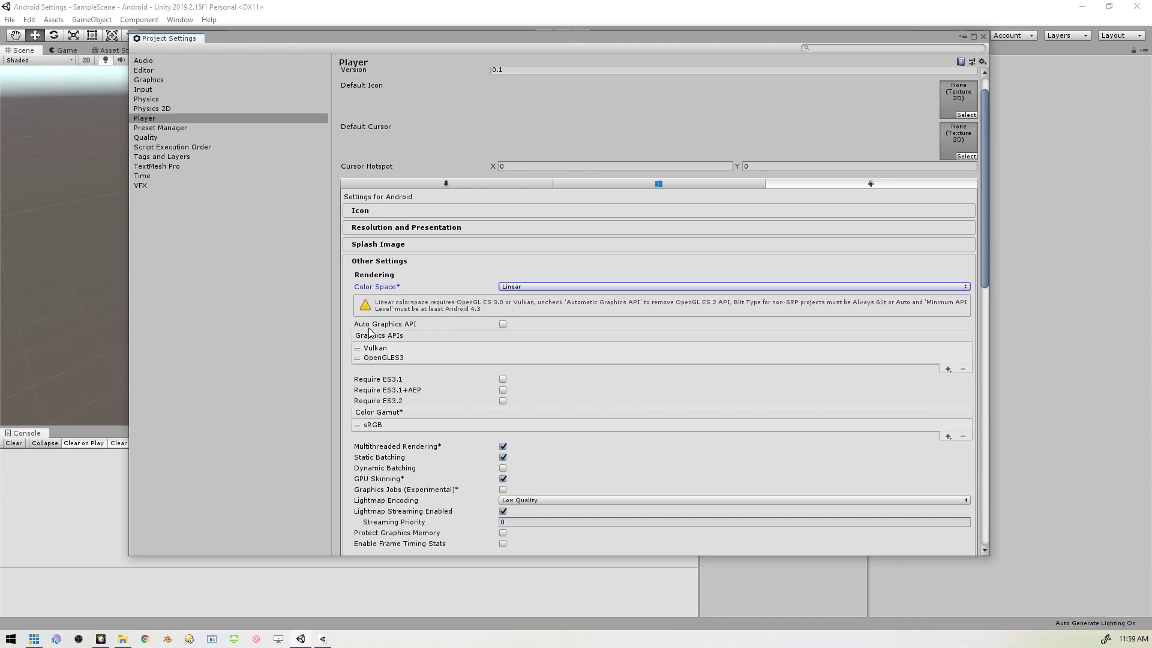
# - Remove Vulkan so OpenGLES3 is the only graphics API, keeping Auto Graphics API off
pyautogui.click(504, 324)
pyautogui.click(504, 325)
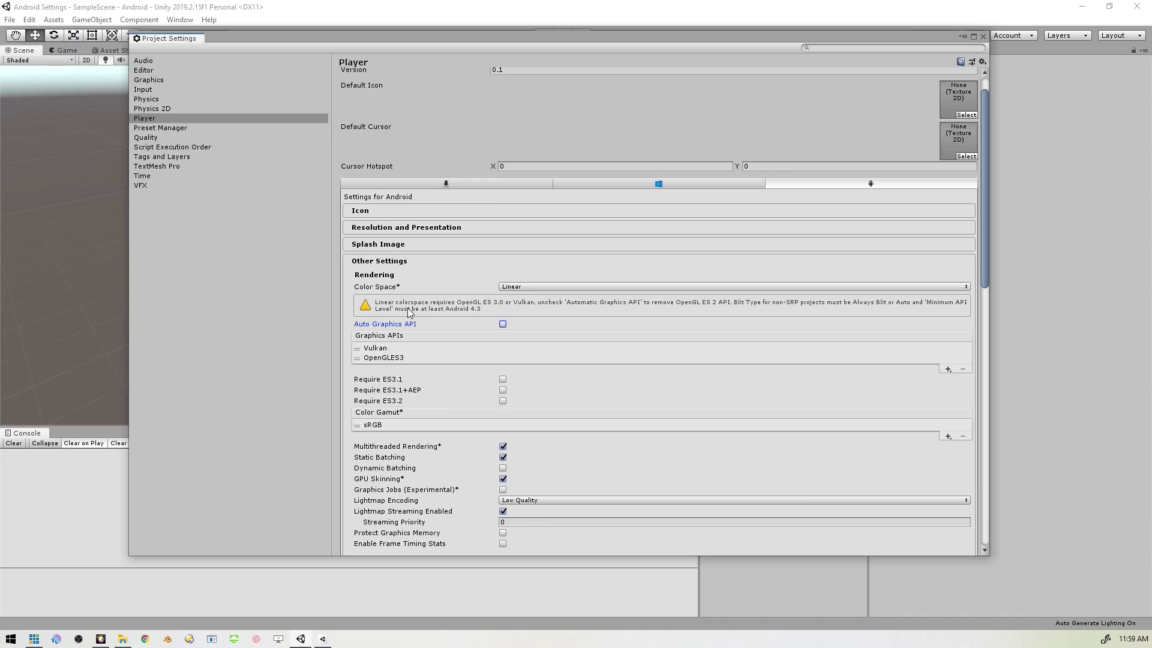
pyautogui.click(380, 350)
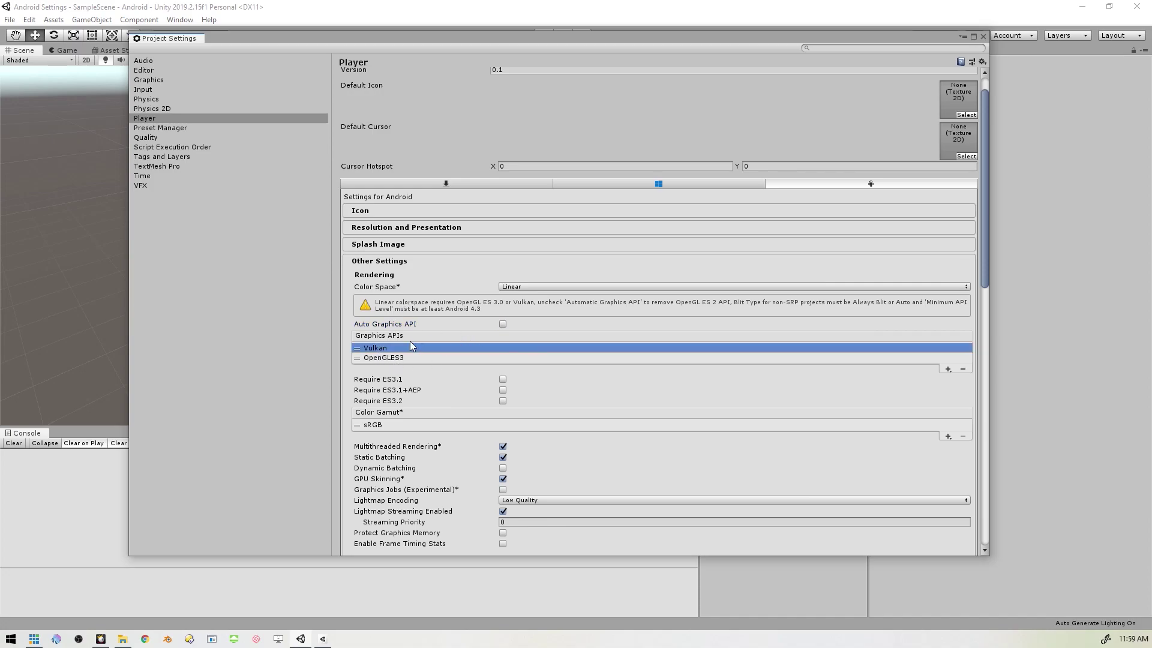
pyautogui.click(963, 369)
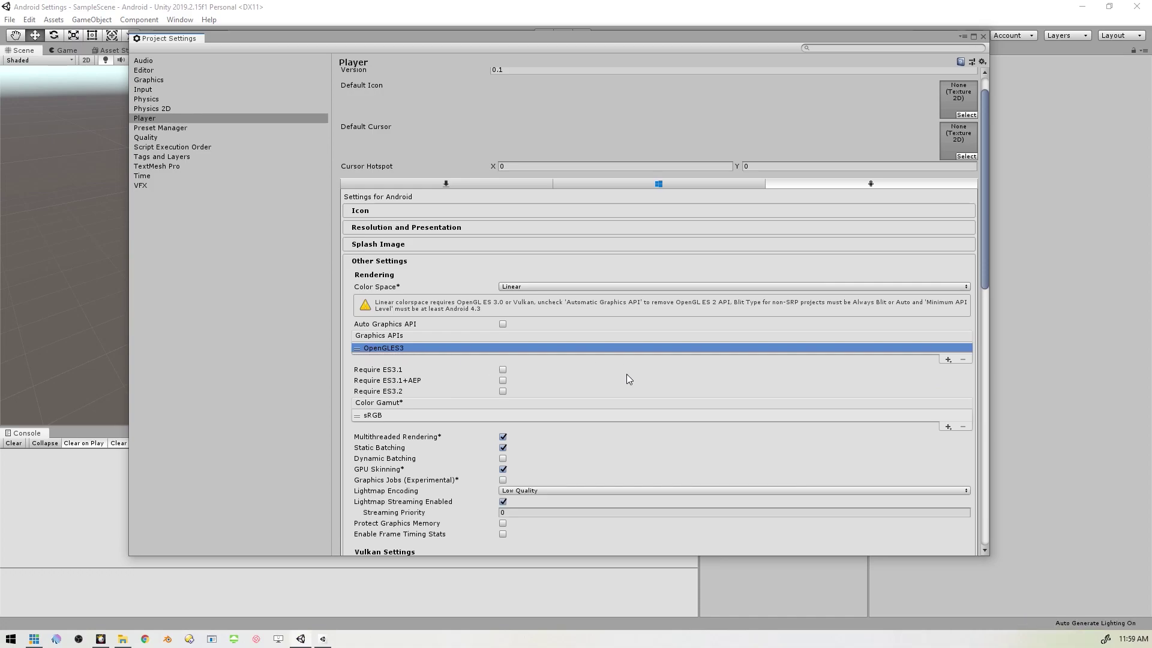
pyautogui.click(948, 360)
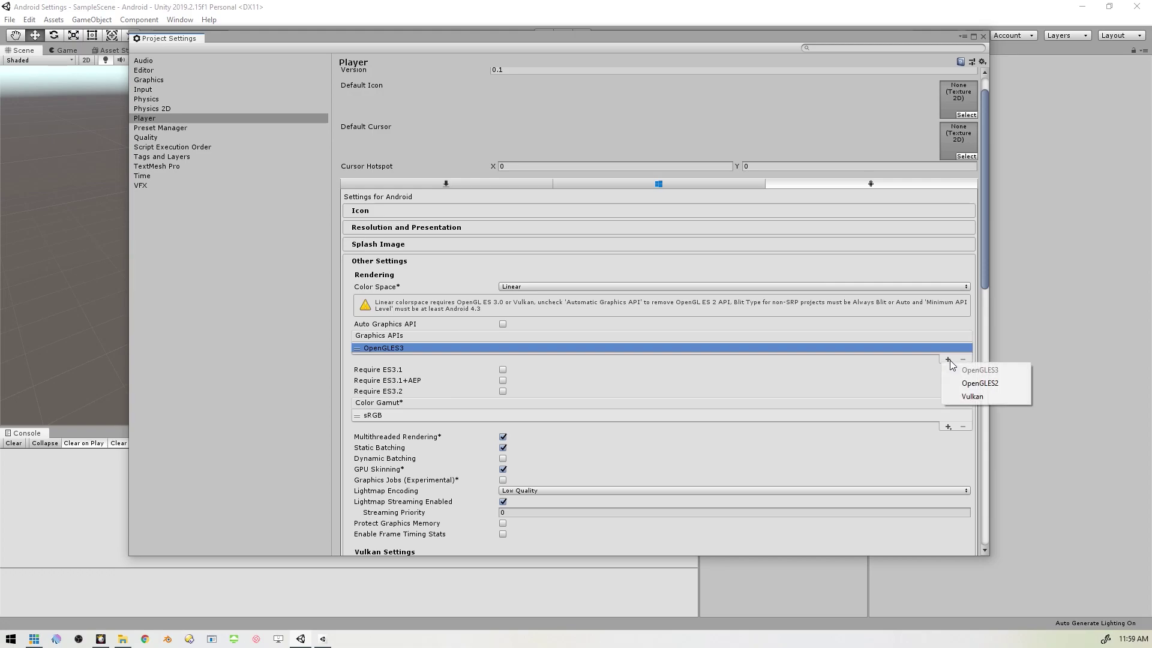
pyautogui.click(612, 381)
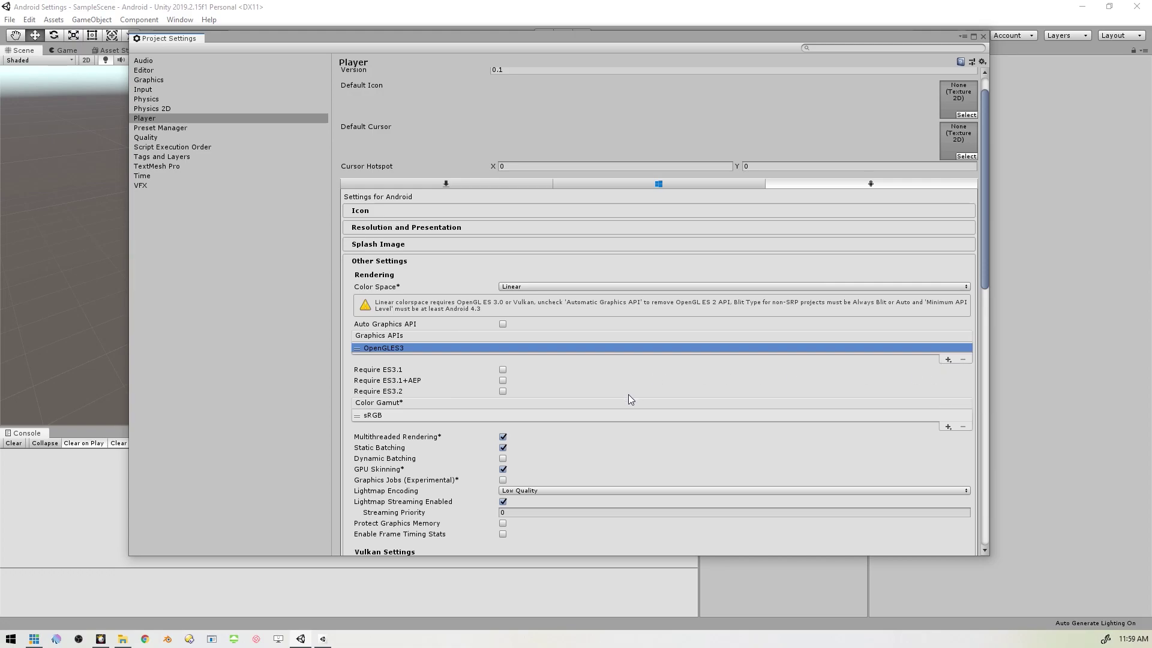
pyautogui.scroll(-3, 602, 412)
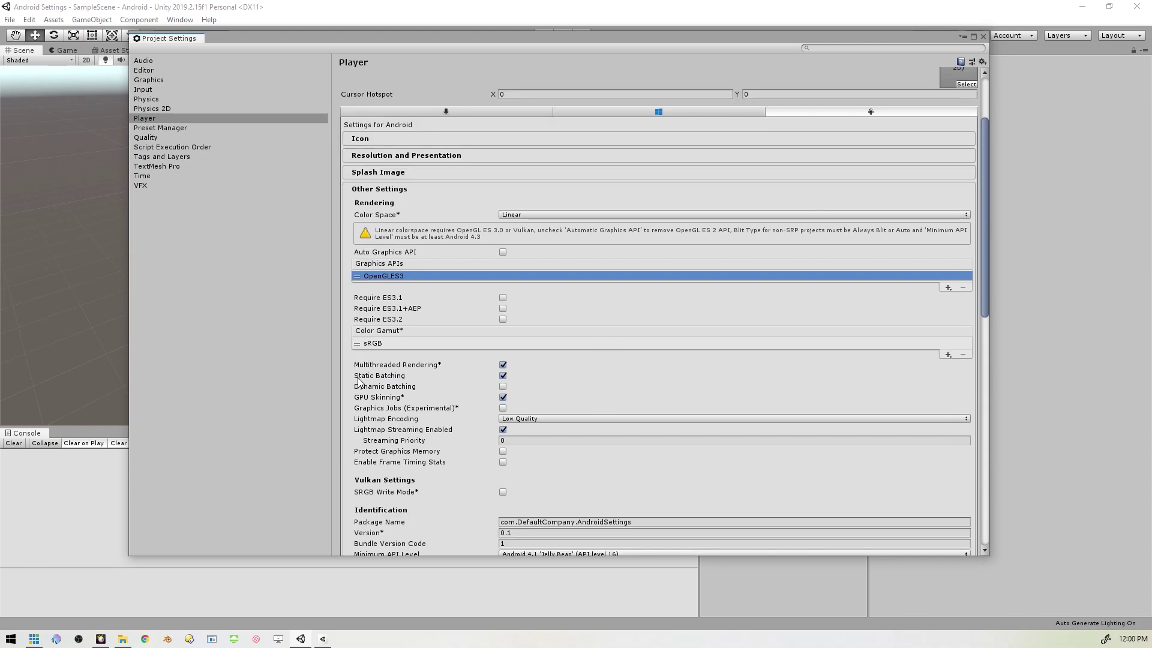
# - Enable Dynamic Batching in the Android rendering options
pyautogui.click(505, 386)
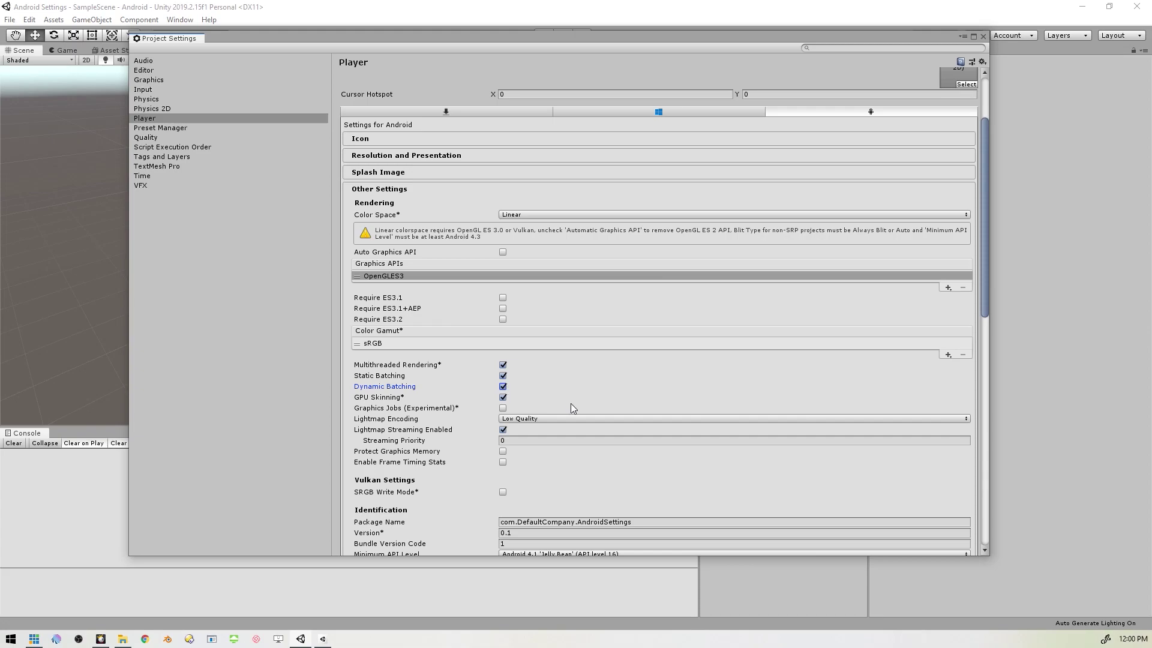
pyautogui.click(403, 398)
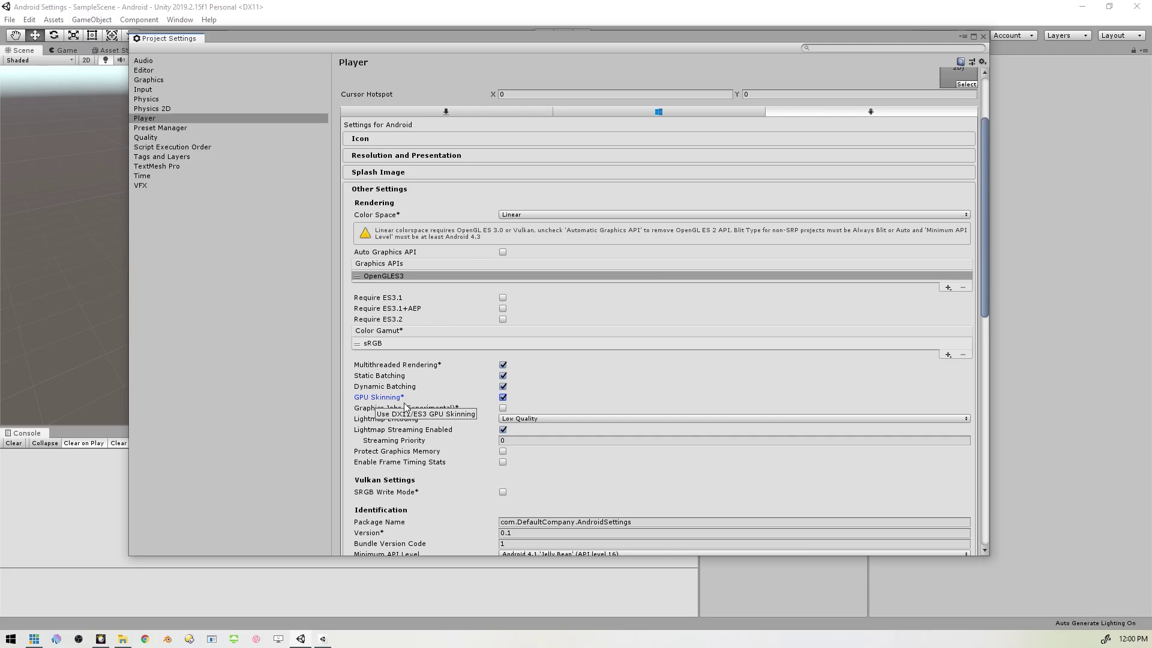
pyautogui.click(384, 409)
# - Change the Scripting Backend from Mono to IL2CPP
pyautogui.scroll(-5, 427, 412)
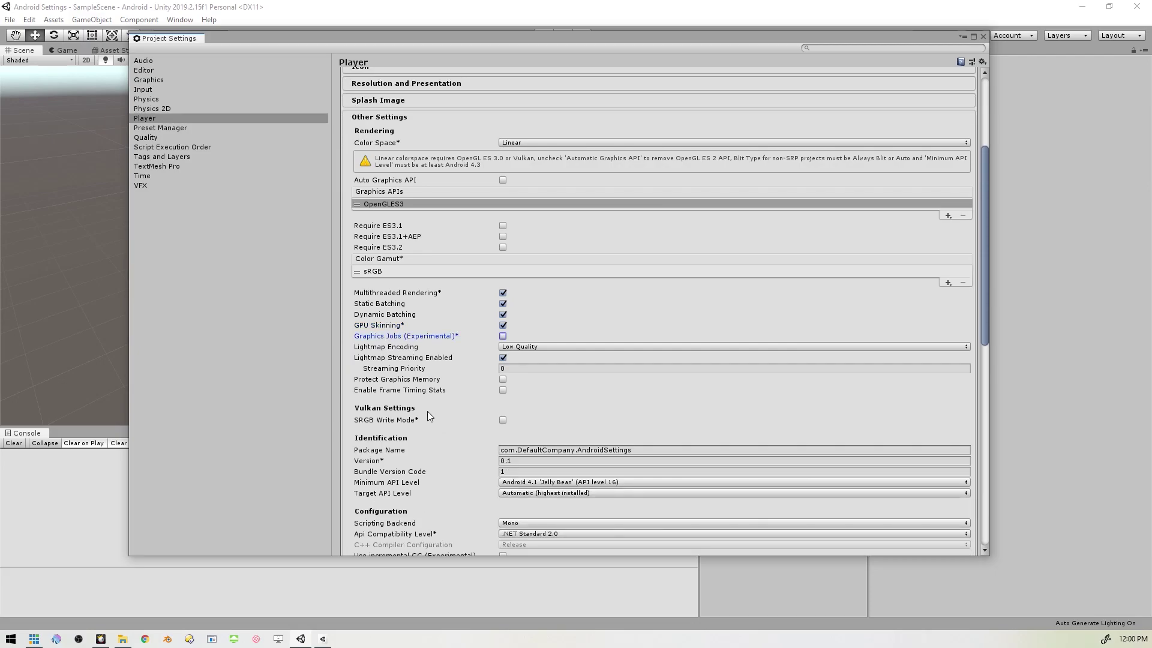
pyautogui.scroll(-1, 462, 397)
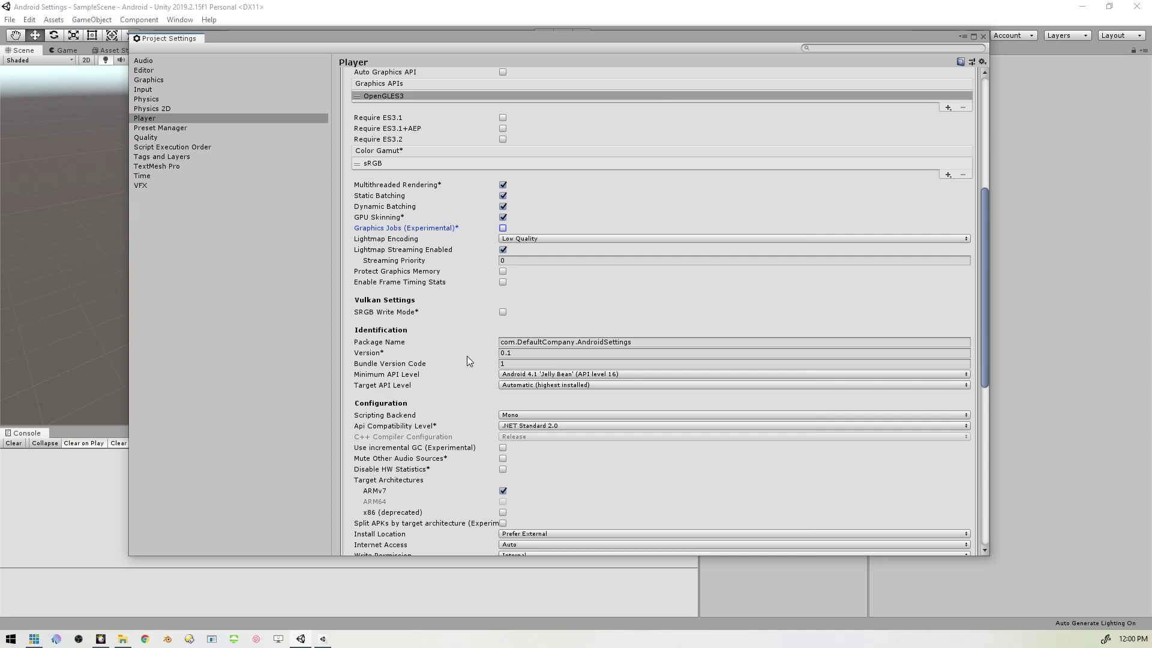
pyautogui.scroll(-1, 462, 342)
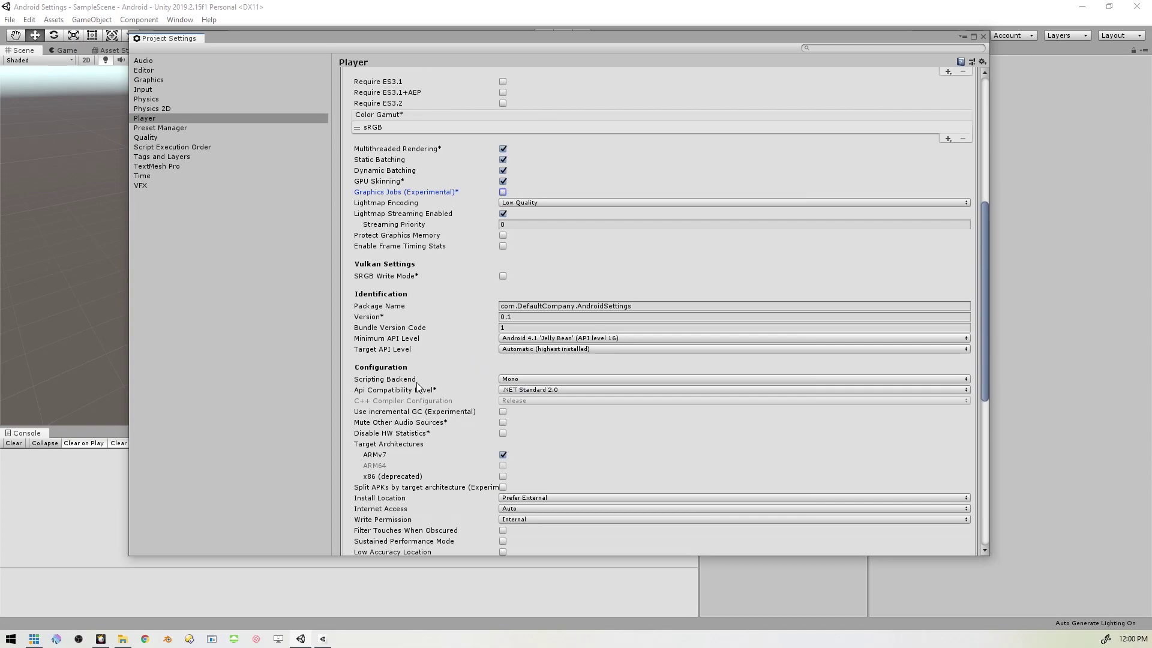
pyautogui.click(547, 379)
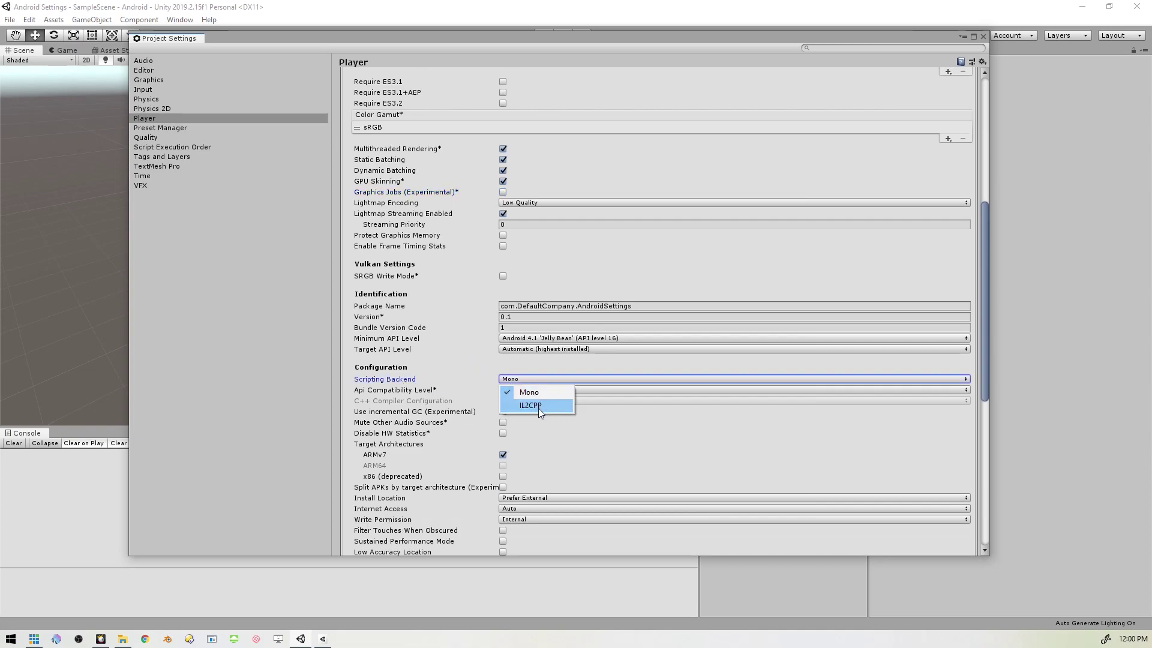
pyautogui.click(548, 407)
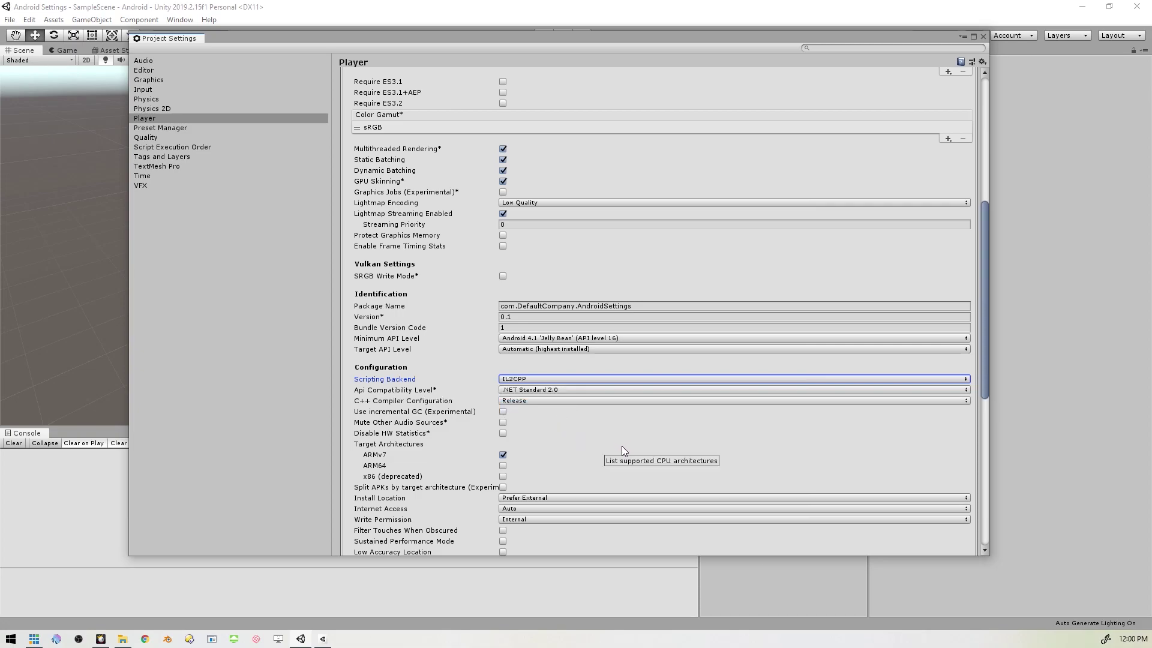
pyautogui.scroll(-7, 593, 422)
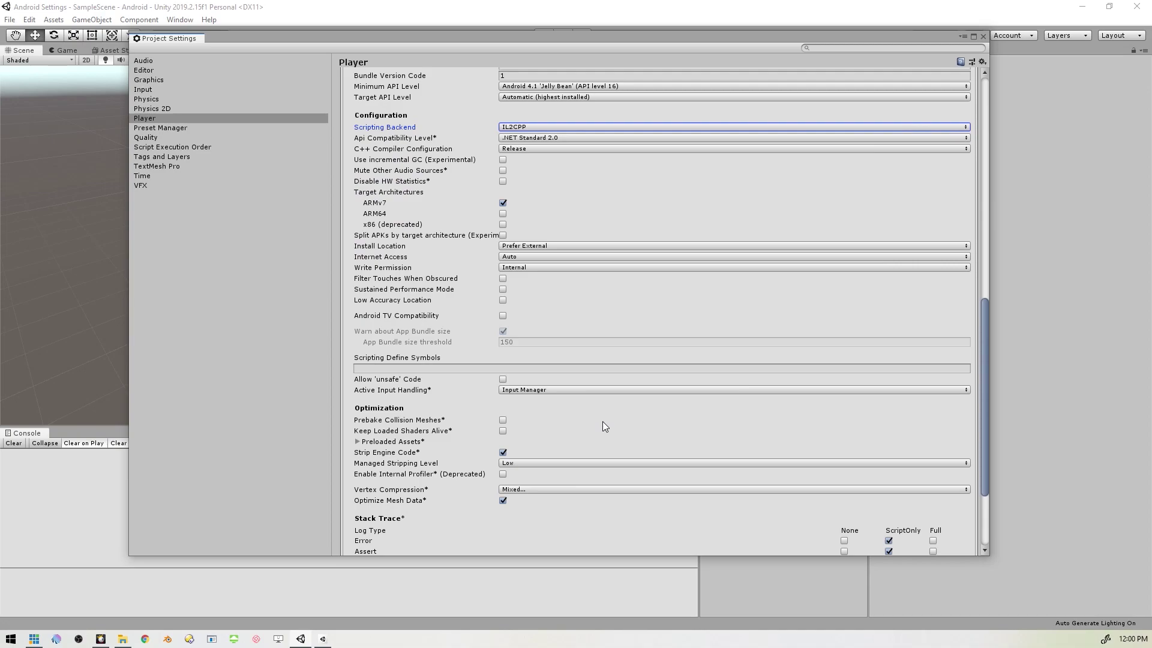
pyautogui.scroll(-4, 605, 426)
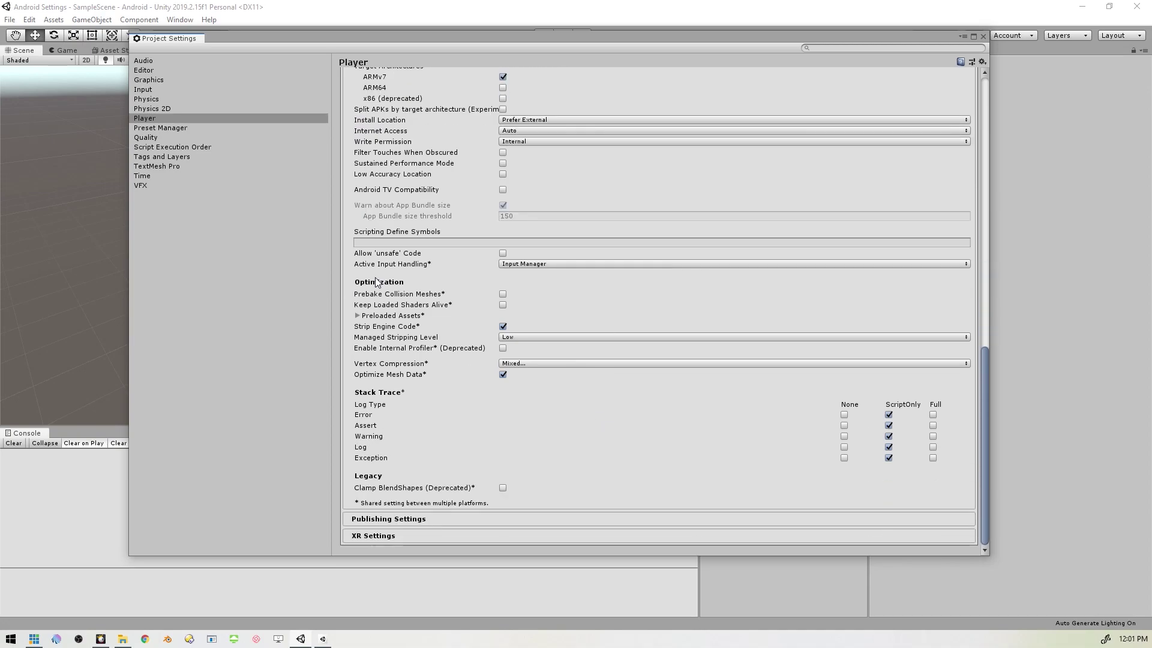
# - Tick Prebake Collision Meshes, Keep Loaded Shaders Alive and Enable Internal Profiler under Optimization
pyautogui.click(502, 295)
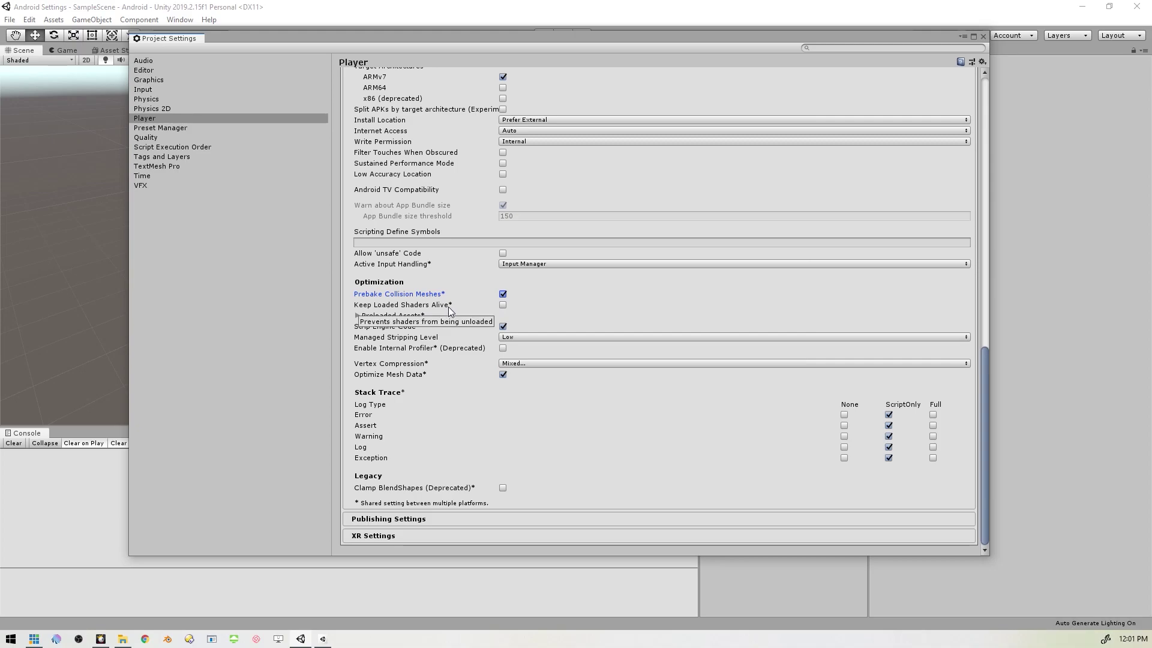
pyautogui.click(502, 305)
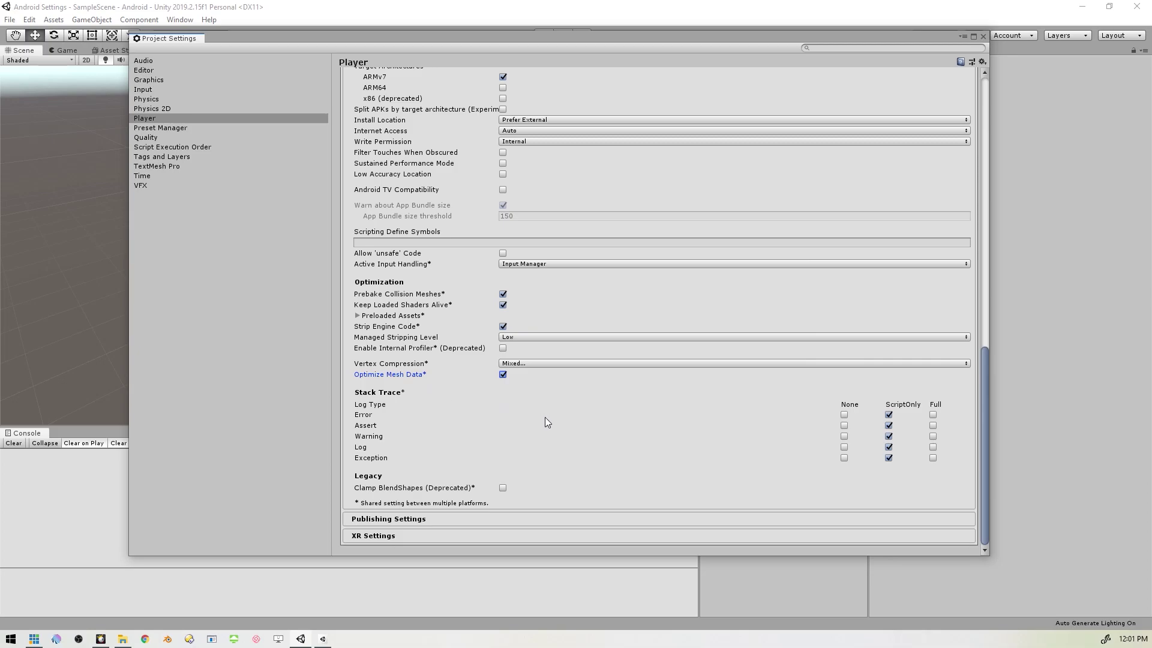
pyautogui.scroll(10, 545, 428)
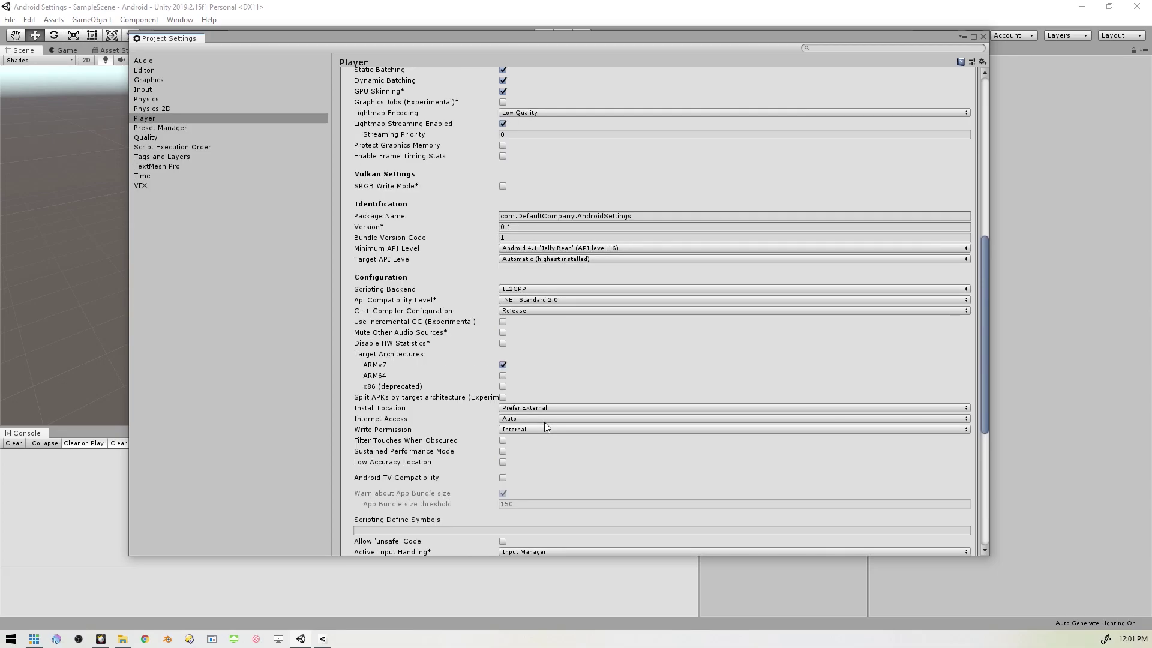
pyautogui.scroll(-9, 545, 423)
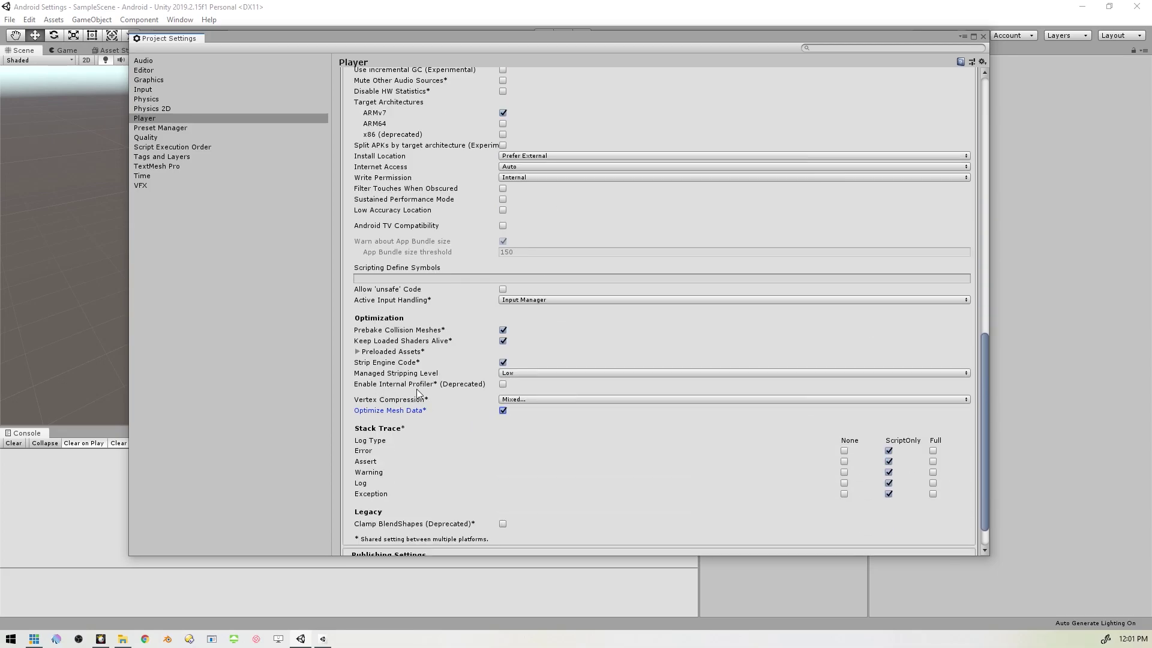
pyautogui.click(502, 385)
pyautogui.scroll(-2, 620, 449)
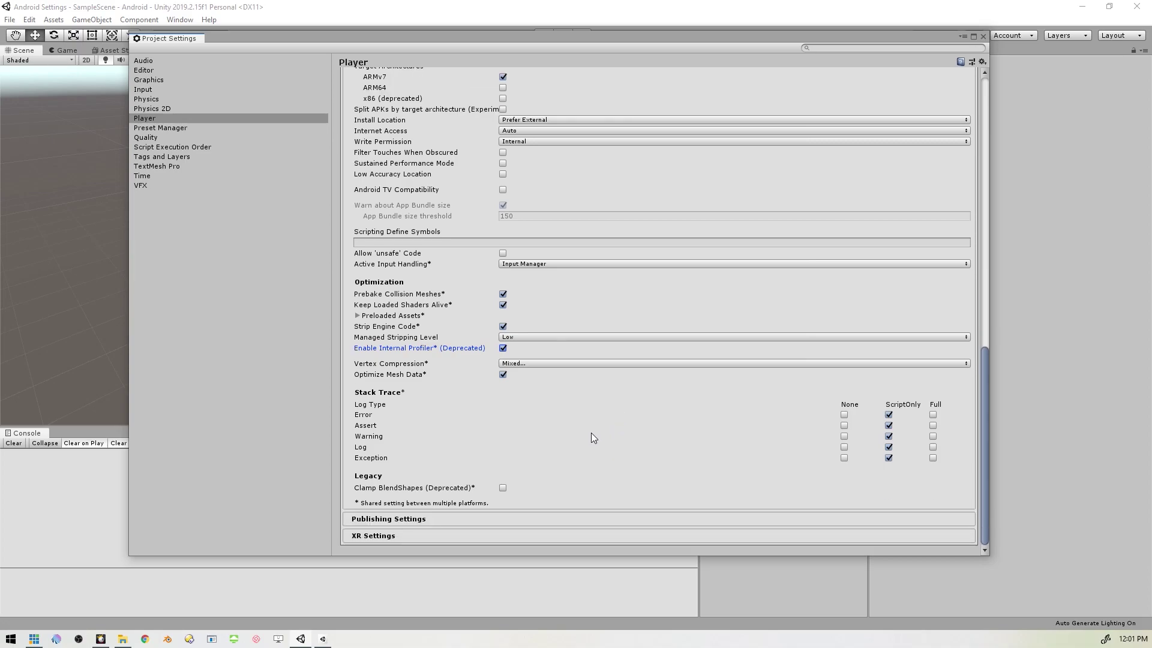
# - In XR Settings, enable Virtual Reality Supported and add the Oculus SDK
pyautogui.click(392, 536)
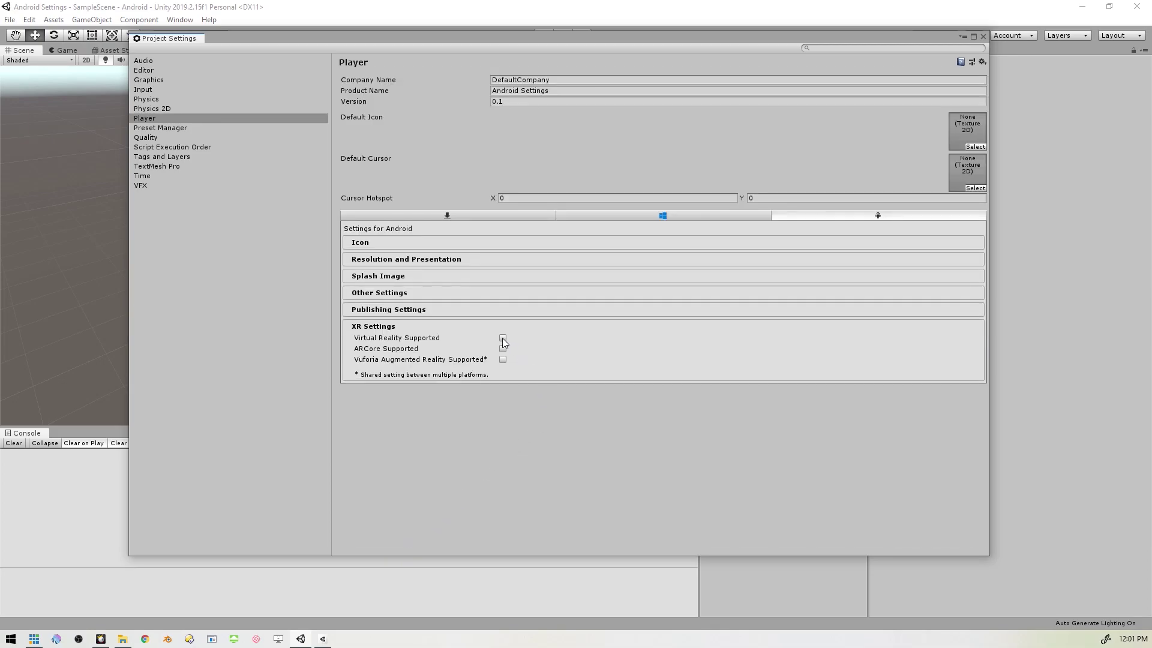
pyautogui.click(503, 338)
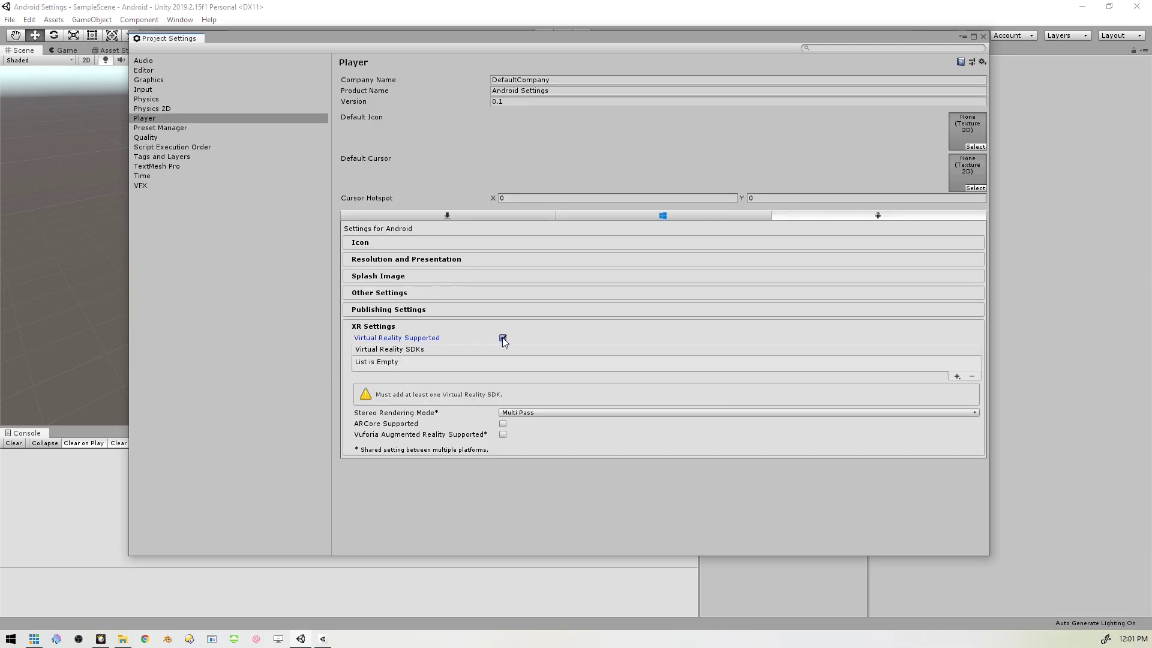
pyautogui.click(957, 377)
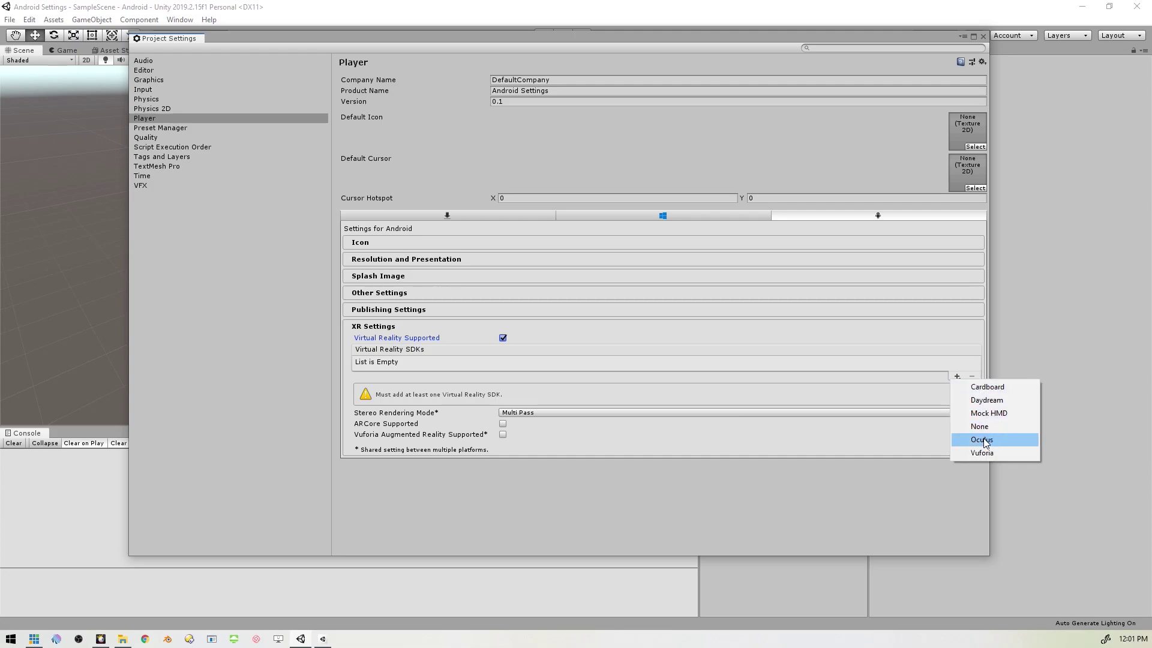
pyautogui.click(987, 444)
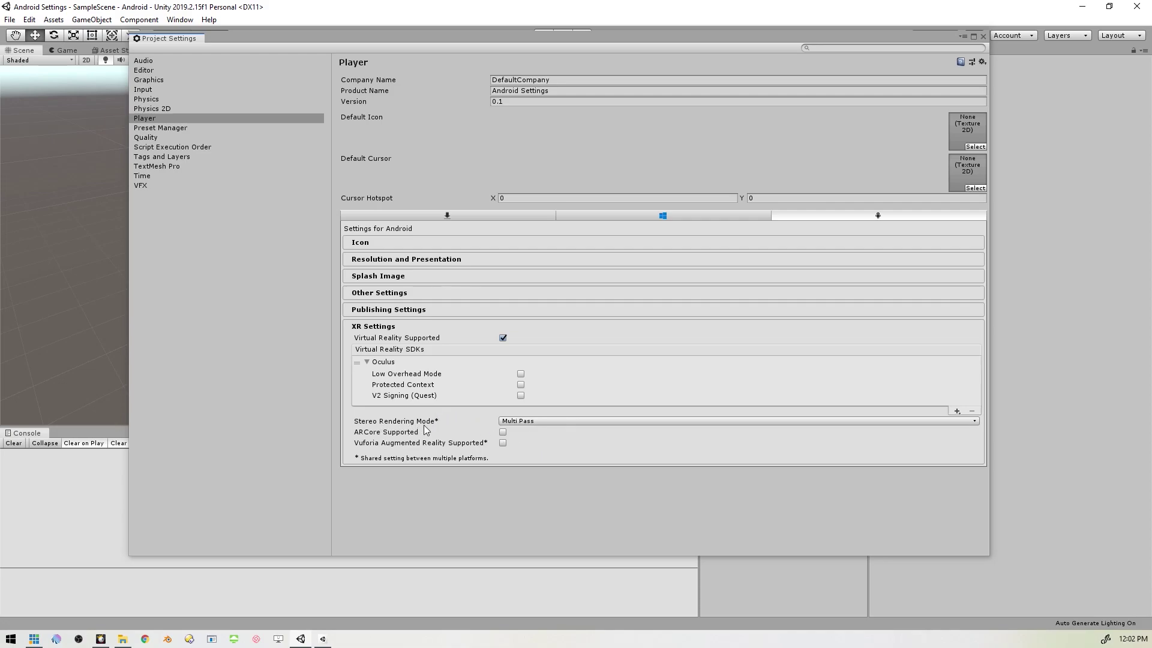
# - Set Stereo Rendering Mode to Single Pass
pyautogui.click(559, 420)
pyautogui.click(563, 459)
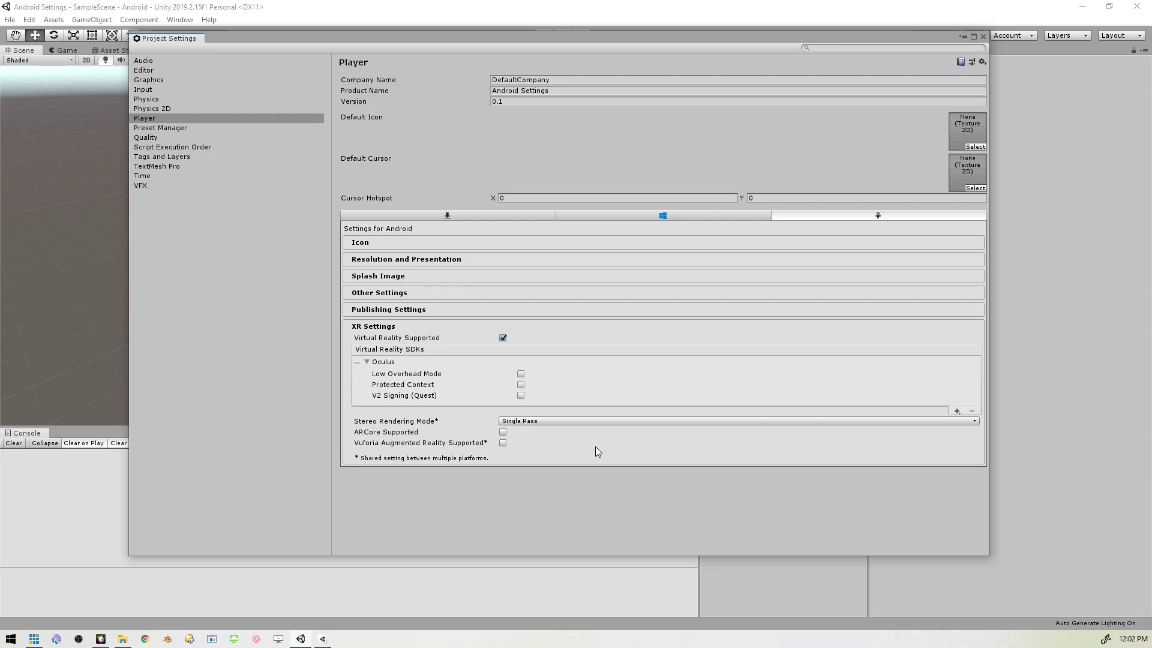
pyautogui.click(153, 61)
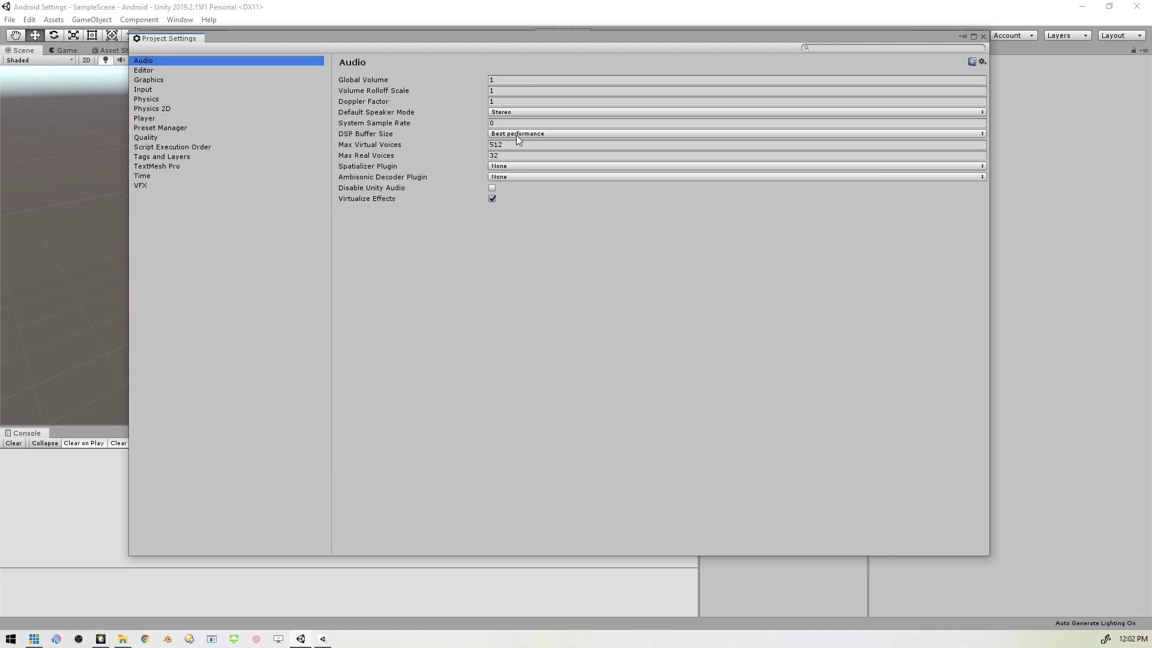
# - Set DSP Buffer Size to Good latency, leave Spatializer Plugin at None, then show Quality settings
pyautogui.click(348, 135)
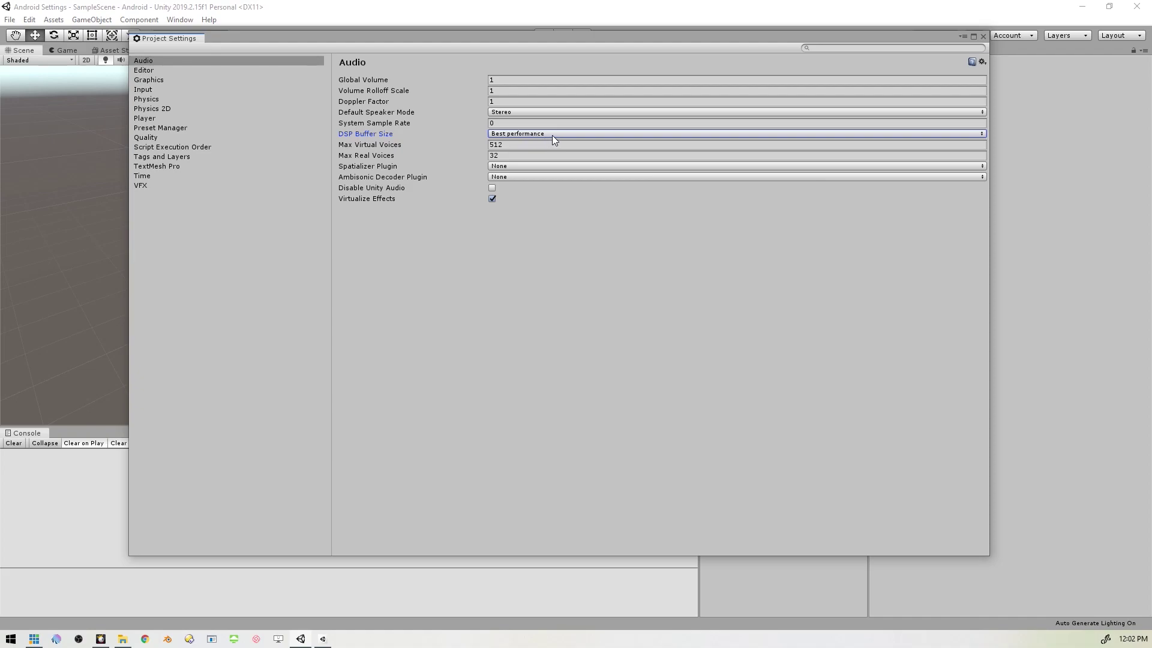
pyautogui.click(571, 133)
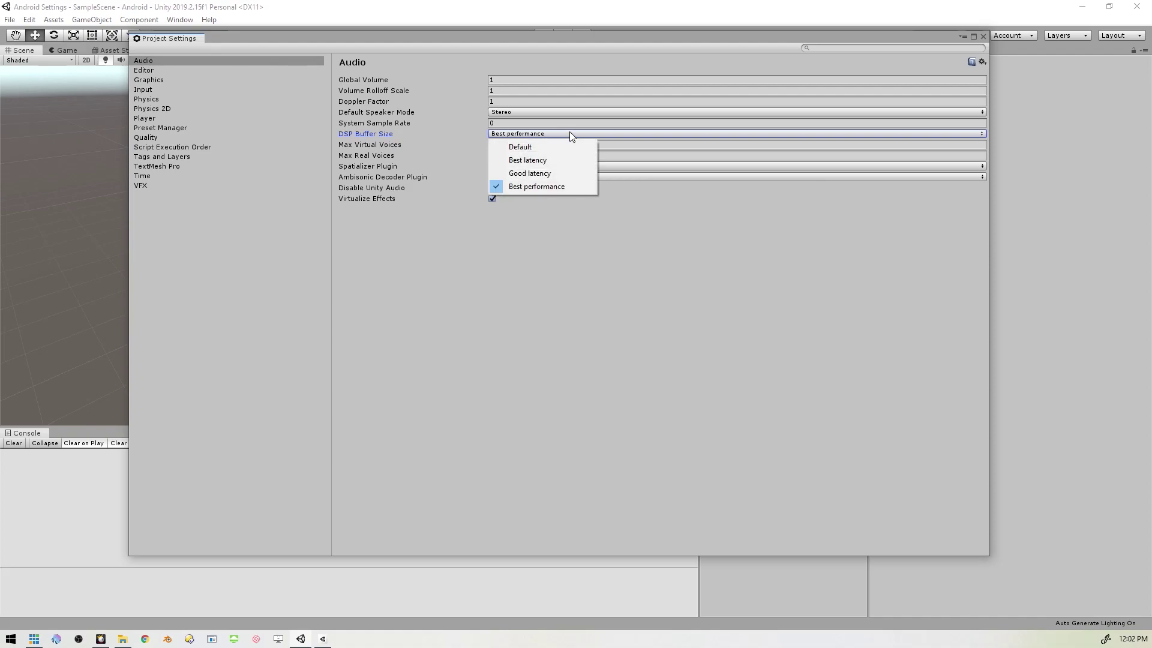
pyautogui.click(556, 174)
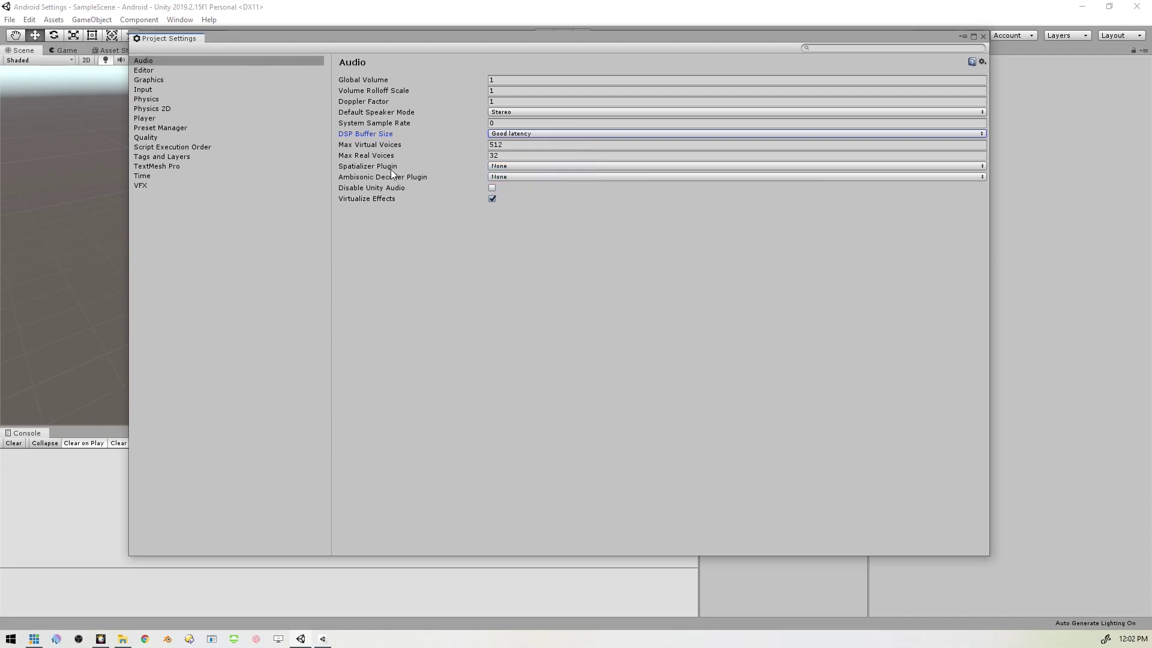
pyautogui.click(360, 168)
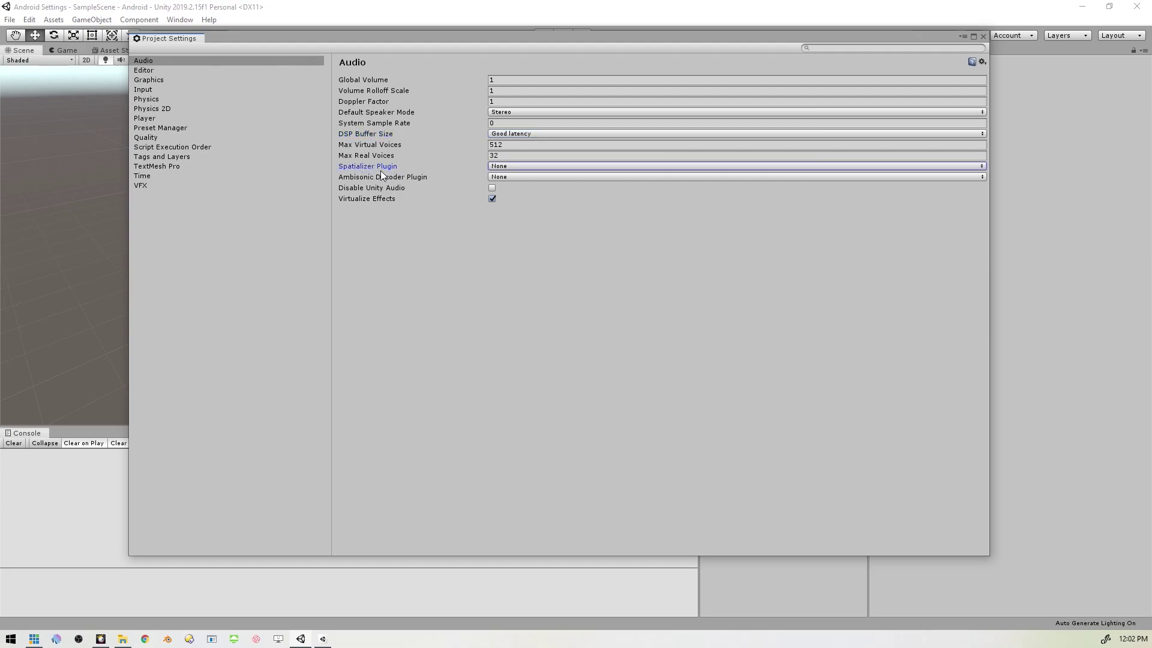
pyautogui.click(512, 166)
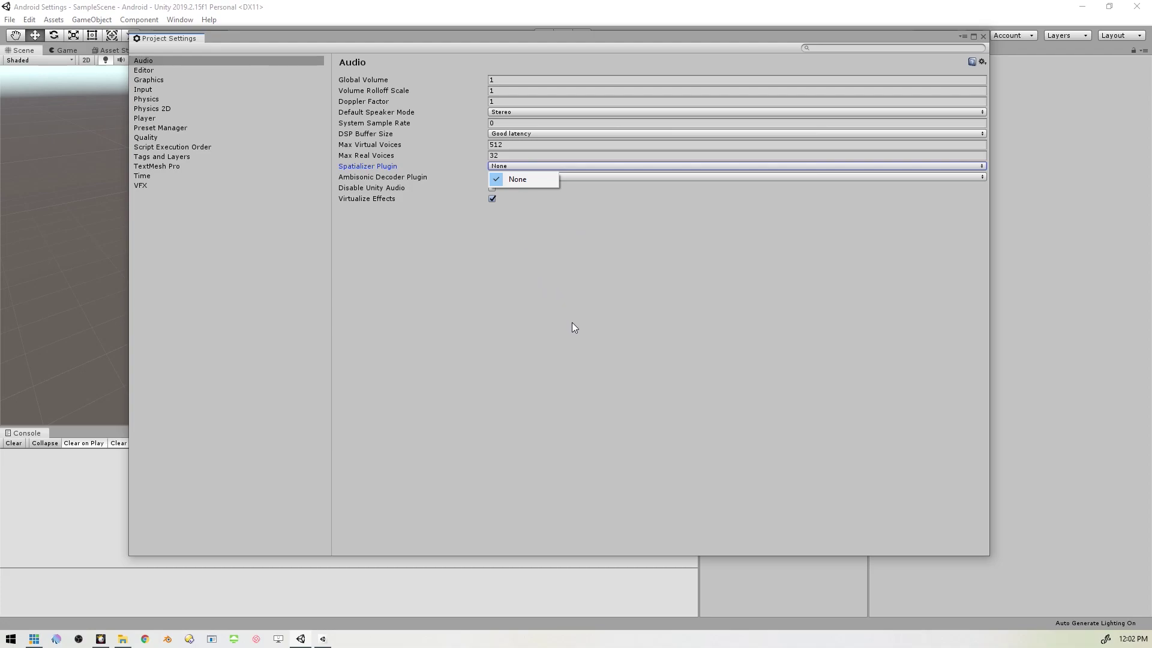
pyautogui.click(145, 141)
pyautogui.click(147, 139)
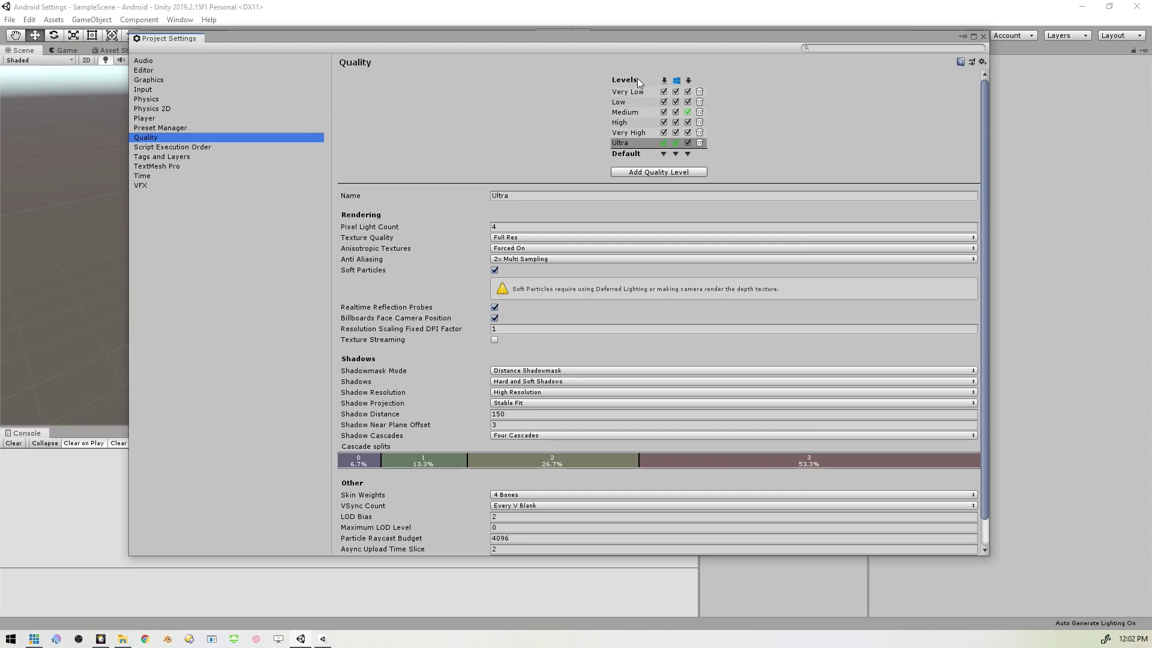
# - Exclude the Very Low, Low, High, Very High and Ultra quality levels on Android
pyautogui.click(687, 92)
pyautogui.click(688, 102)
pyautogui.click(687, 123)
pyautogui.click(688, 133)
pyautogui.click(688, 143)
# - For Ultra, disable anisotropic textures, use 4x Multi Sampling and Hard Shadows Only
pyautogui.click(510, 226)
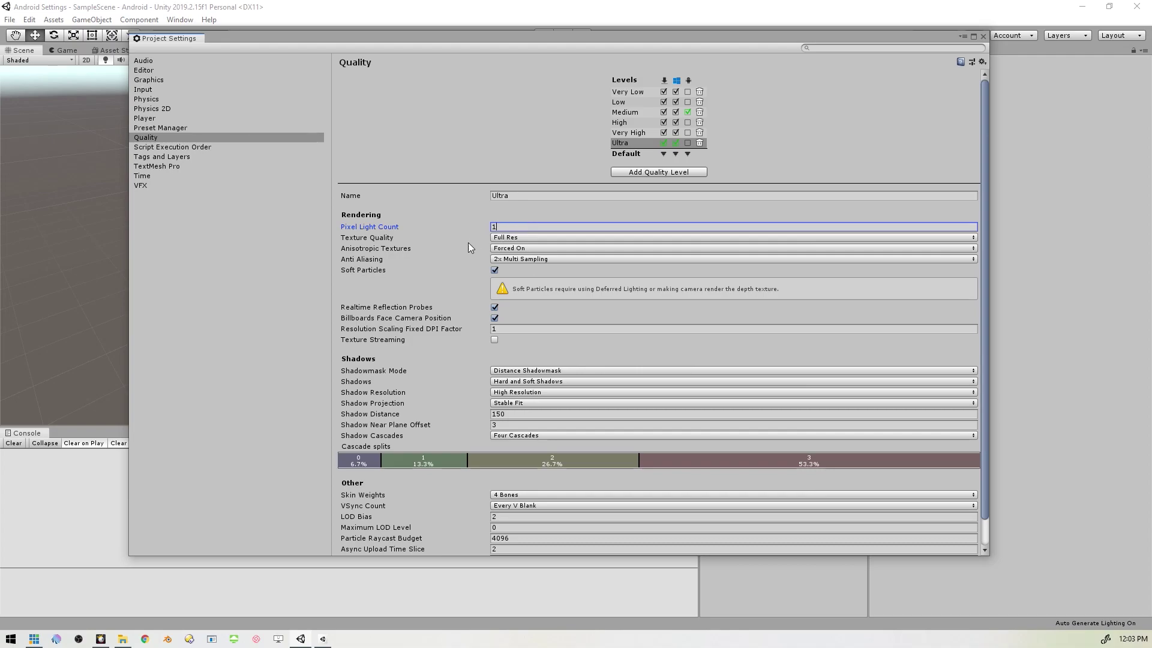
pyautogui.click(501, 249)
pyautogui.click(523, 261)
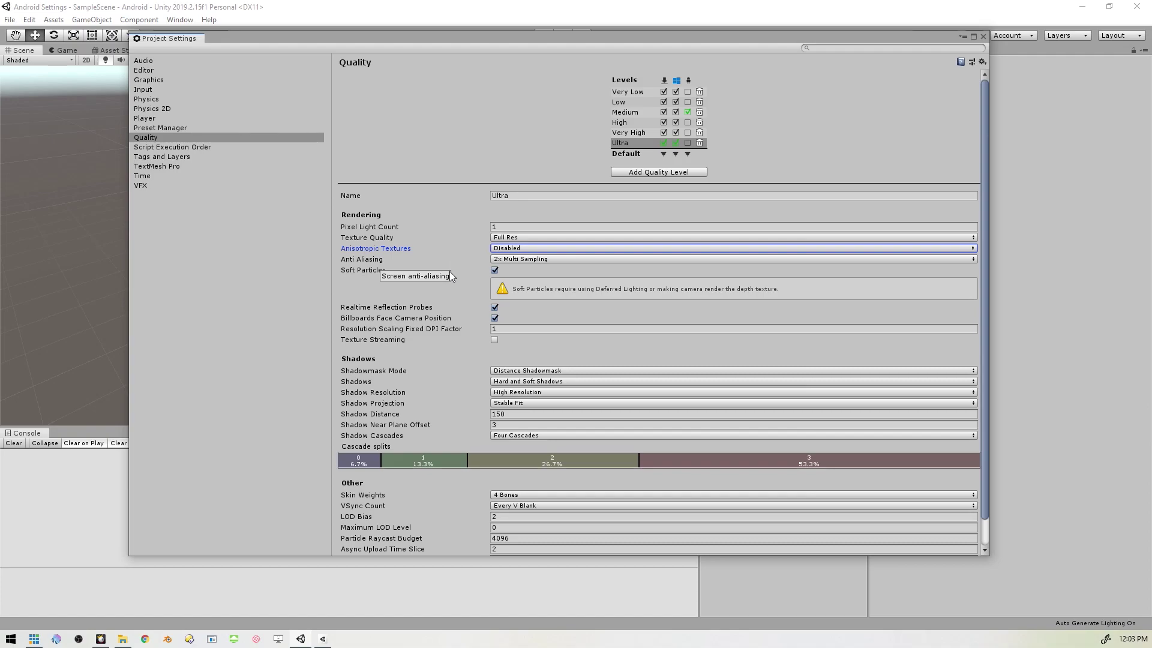
pyautogui.click(518, 260)
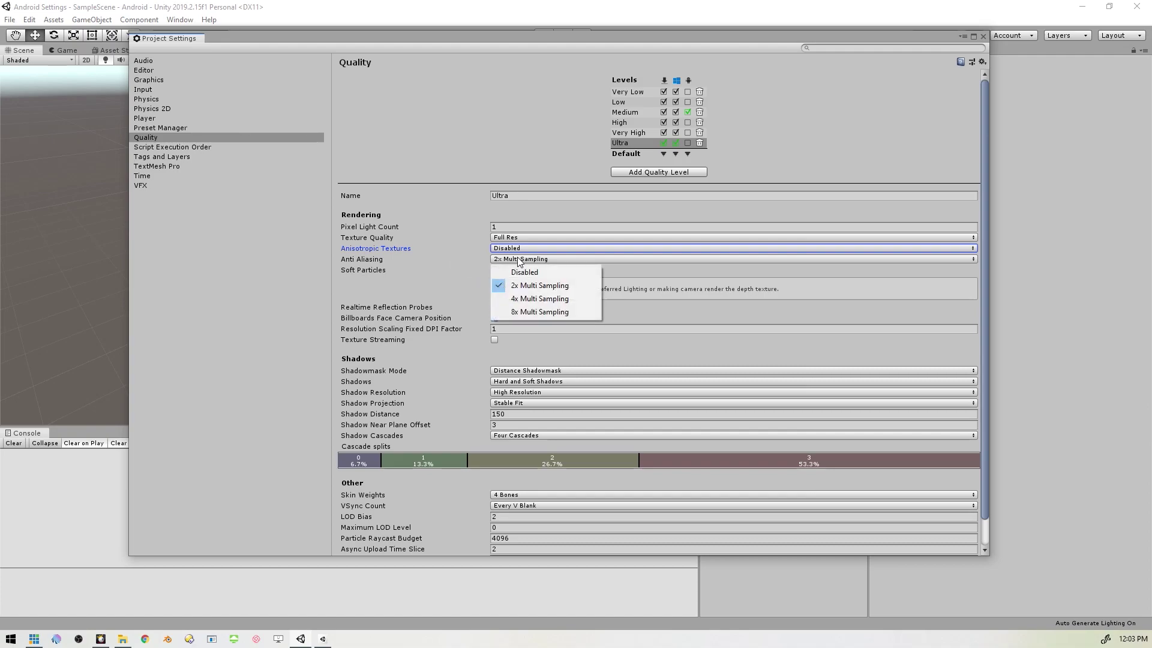
pyautogui.click(539, 299)
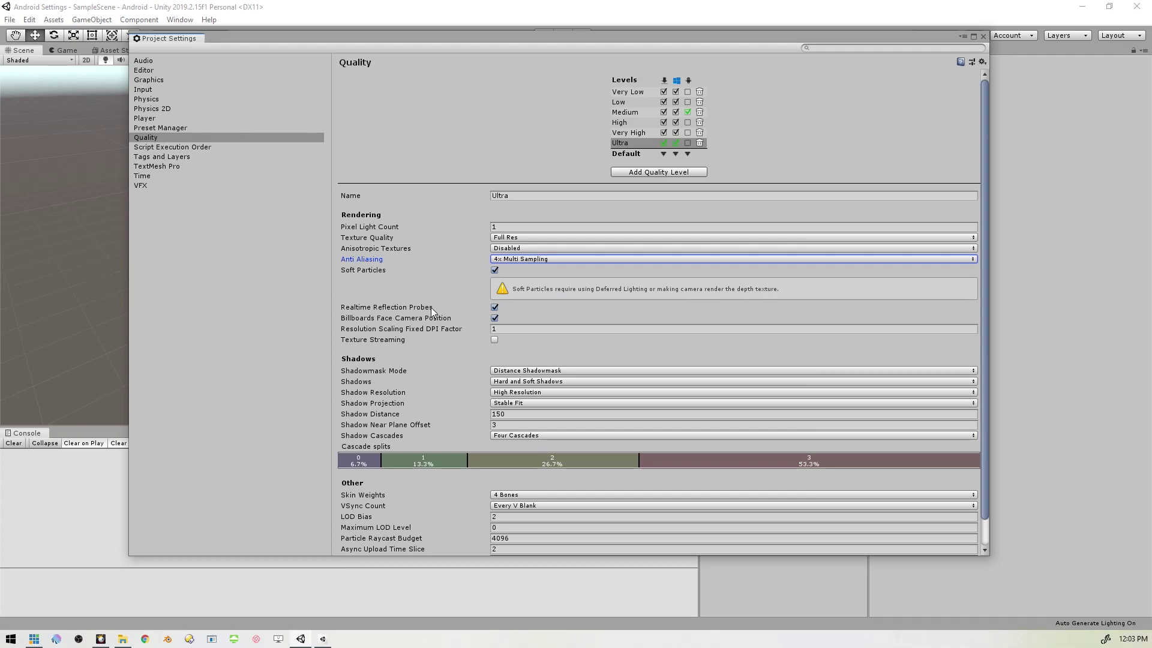
pyautogui.click(517, 382)
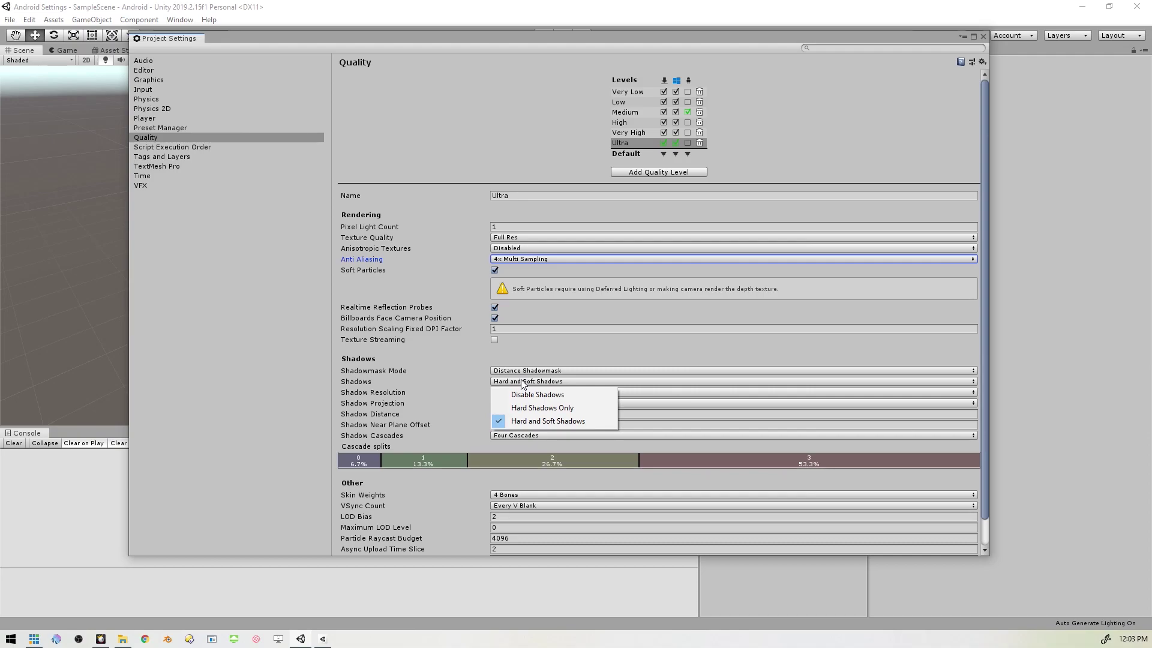
pyautogui.click(538, 408)
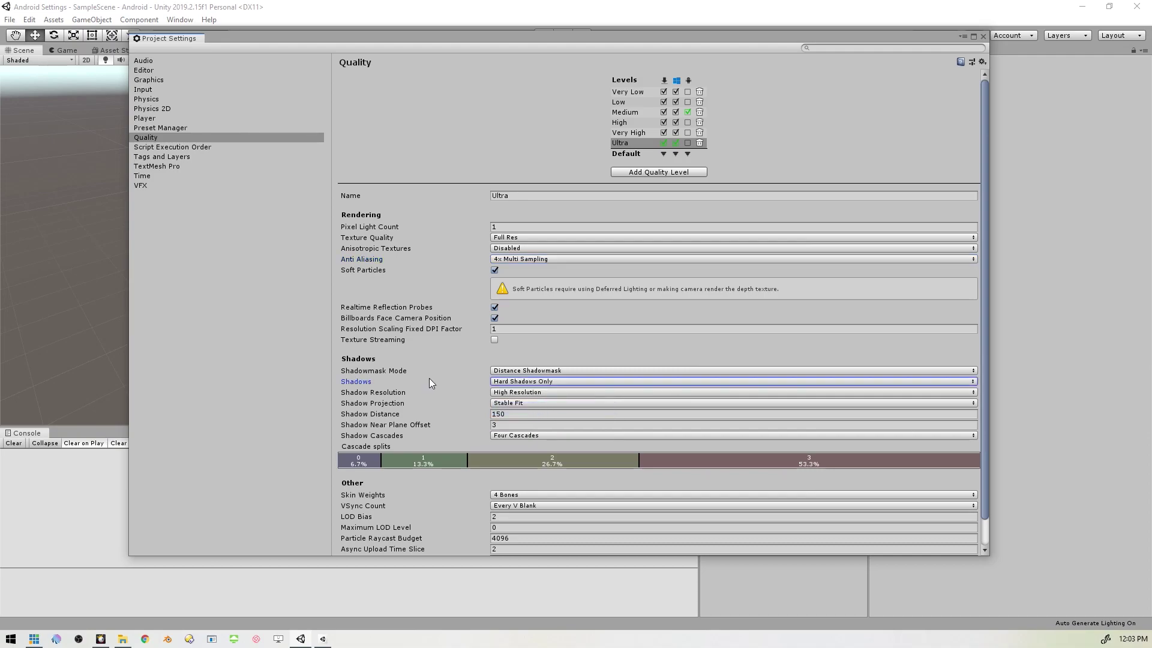
pyautogui.scroll(-2, 430, 381)
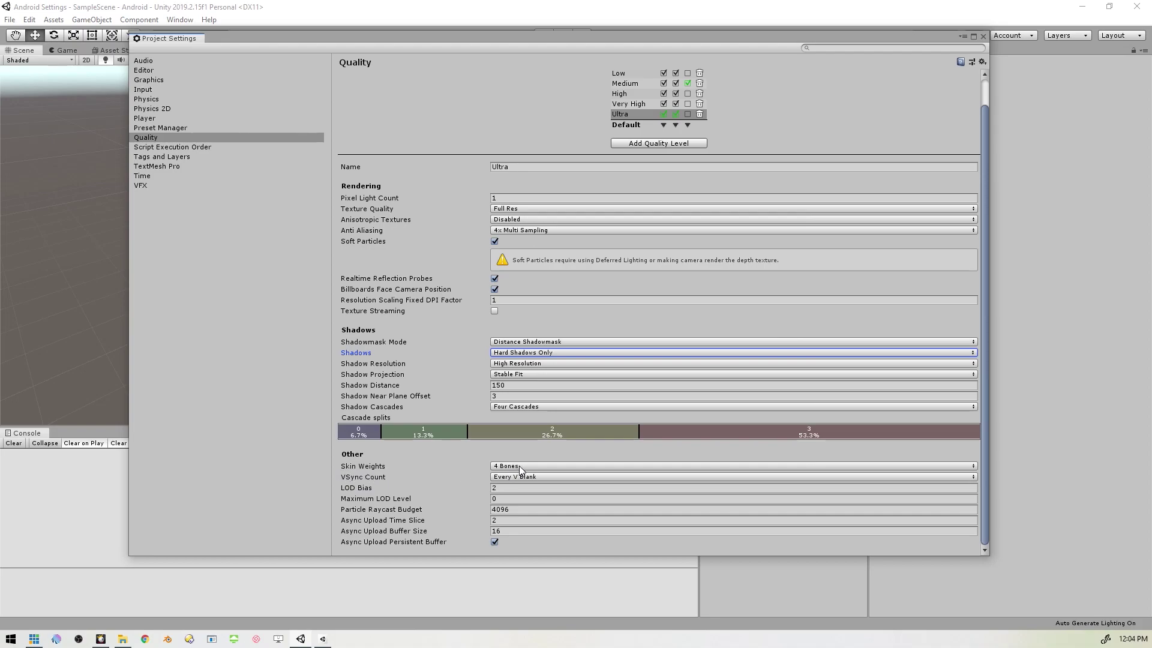
# - Set Ultra's Skin Weights to 2 Bones and VSync Count to Don't Sync, then show Graphics settings
pyautogui.click(541, 465)
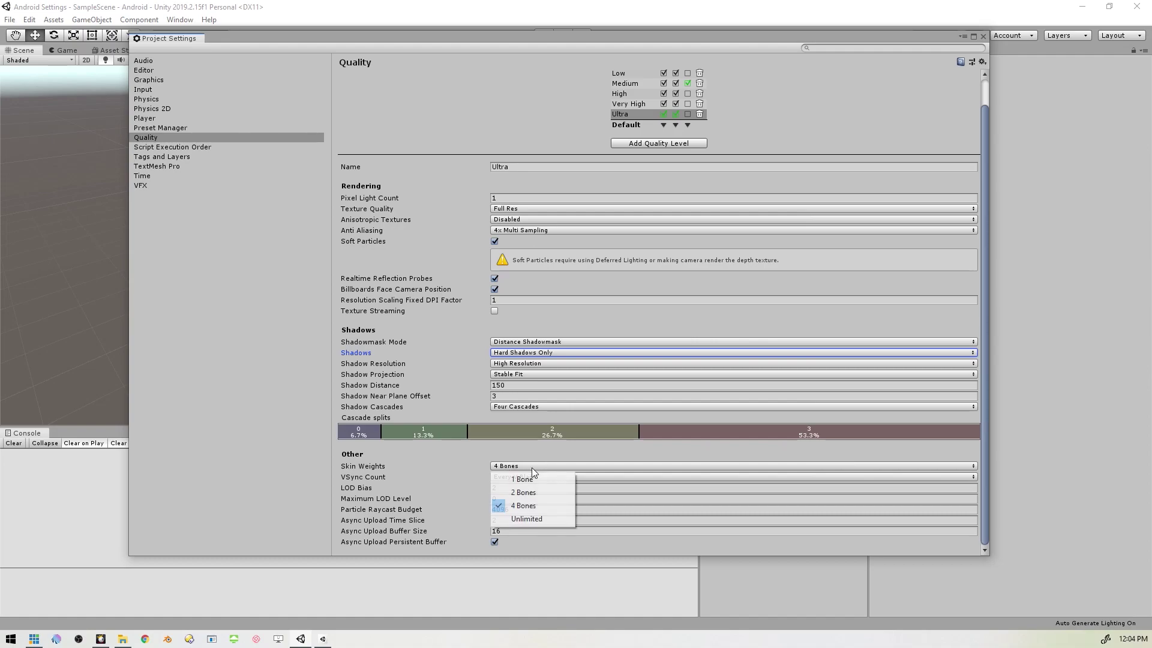
pyautogui.click(538, 495)
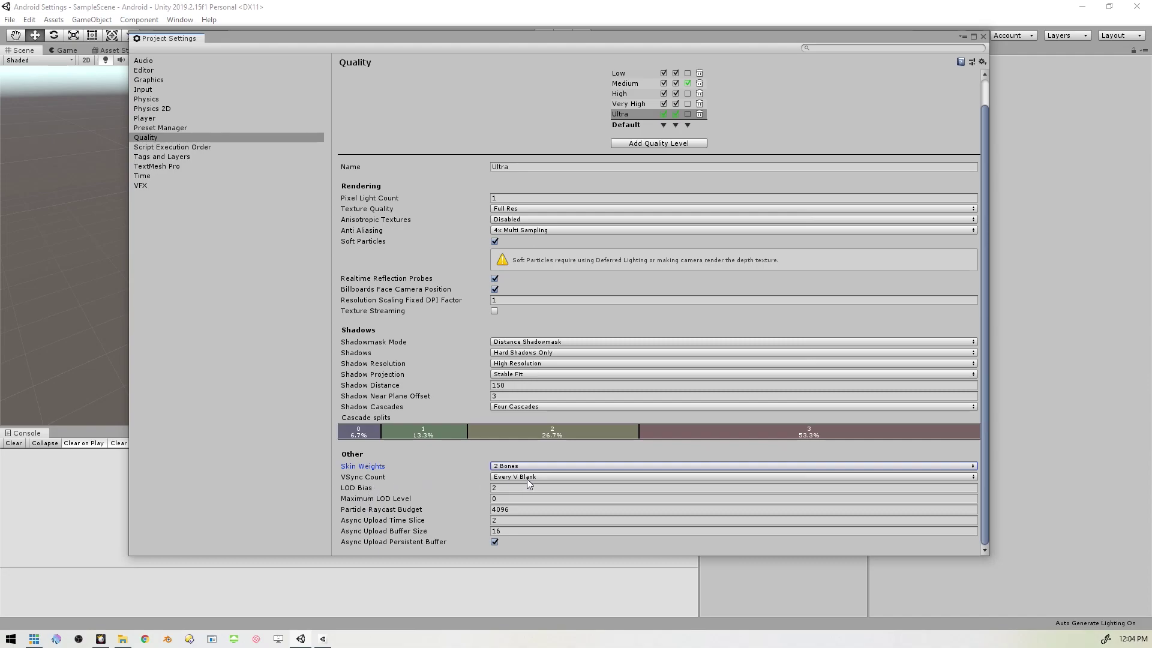
pyautogui.click(544, 477)
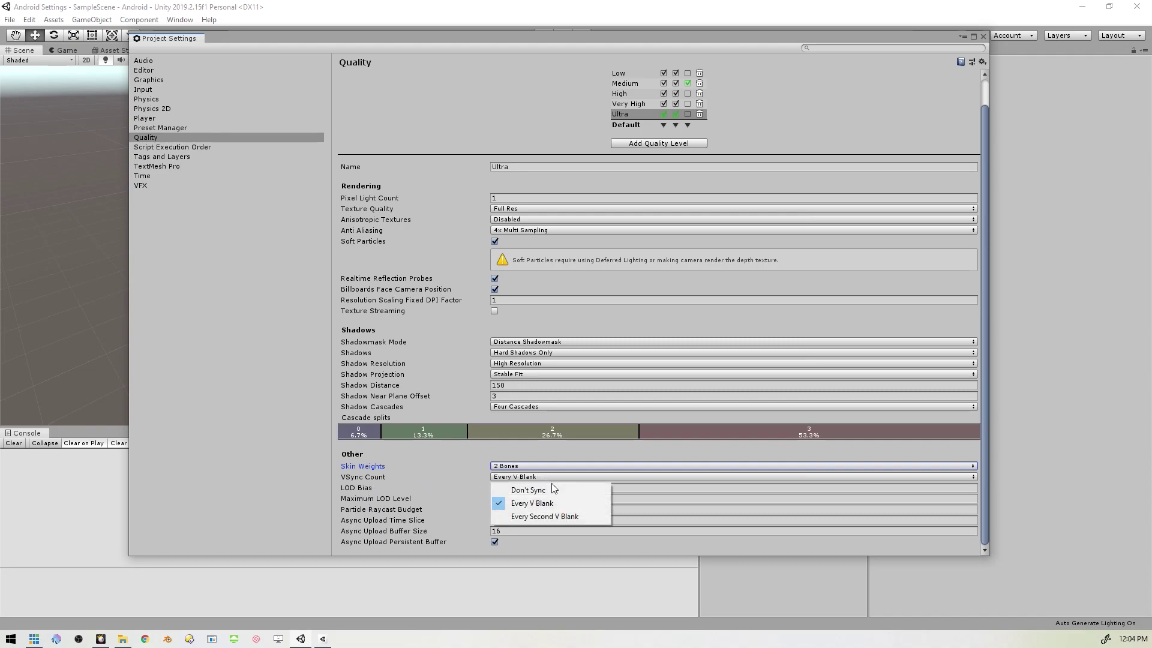
pyautogui.click(511, 488)
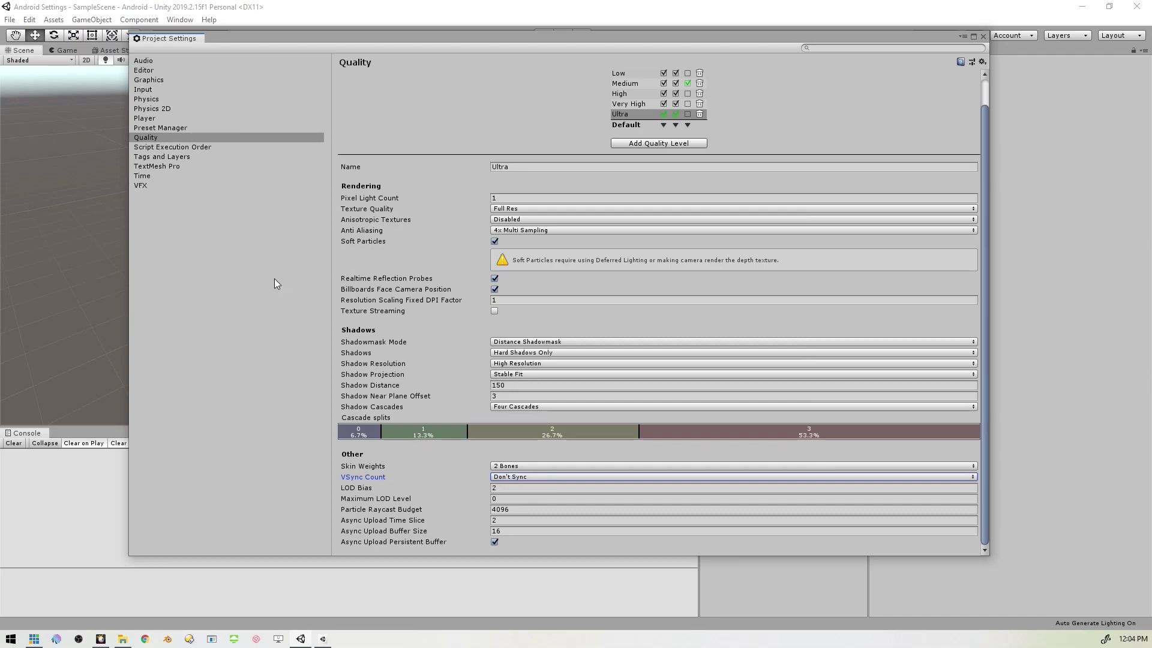
pyautogui.click(149, 80)
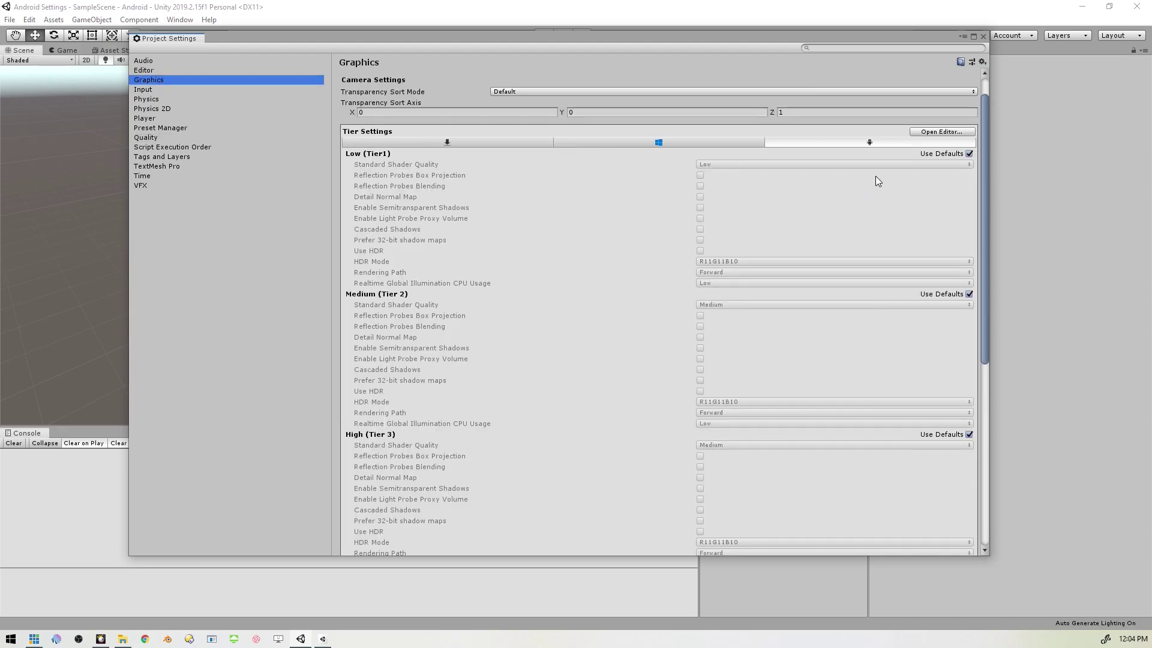
# - Turn off Use Defaults for the Low, Medium and High graphics tiers
pyautogui.click(970, 155)
pyautogui.click(970, 294)
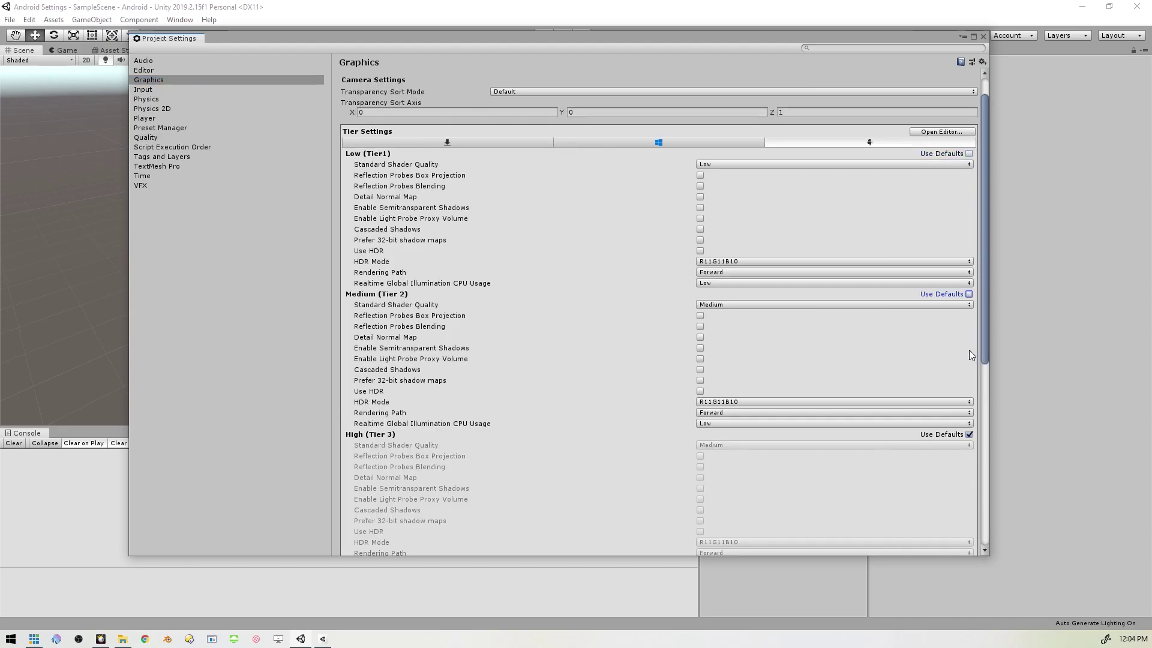
pyautogui.click(969, 435)
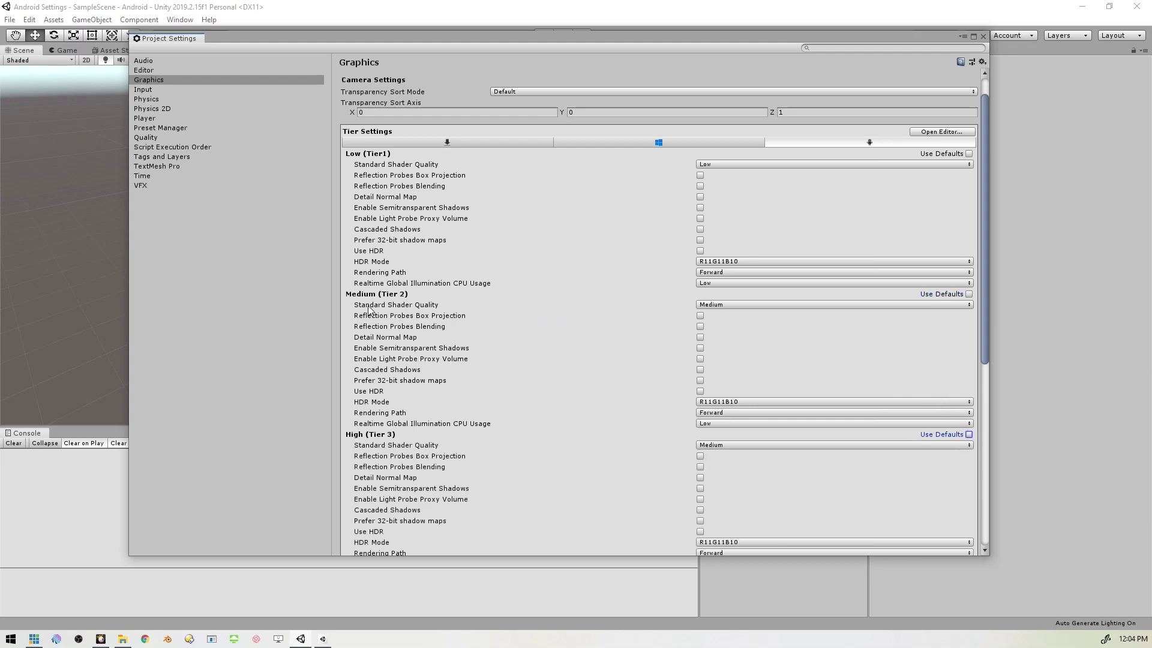
# - Set Standard Shader Quality to Low for the Medium and High tiers, leaving Realtime GI CPU Usage at Low
pyautogui.click(740, 303)
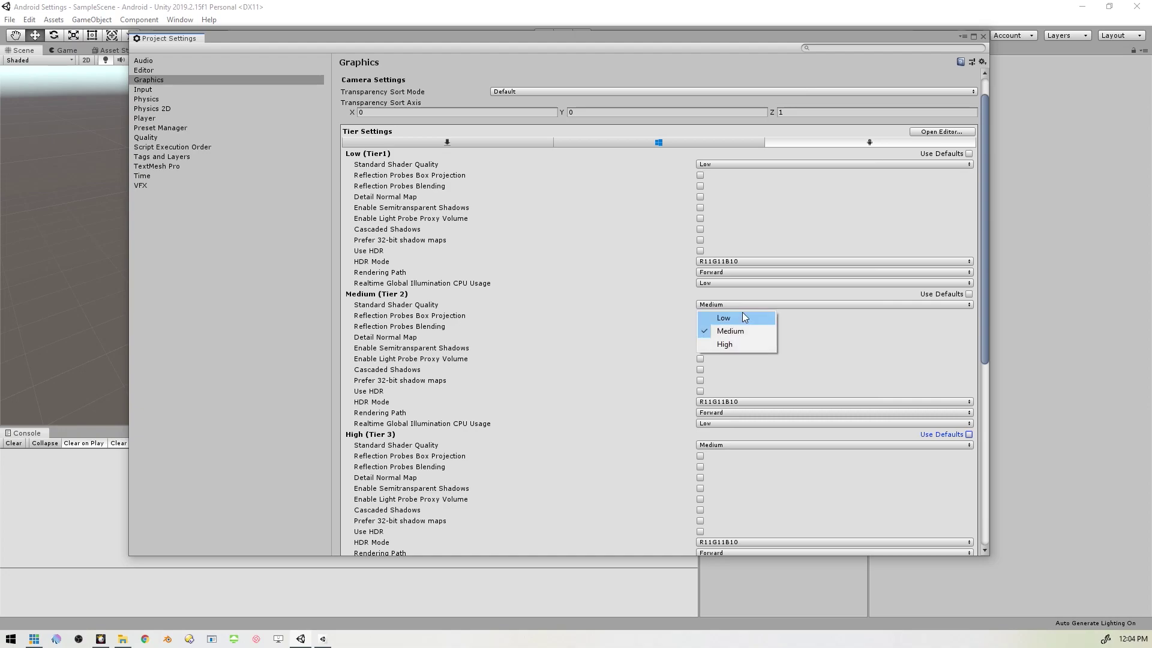
pyautogui.click(743, 317)
pyautogui.click(736, 447)
pyautogui.click(737, 459)
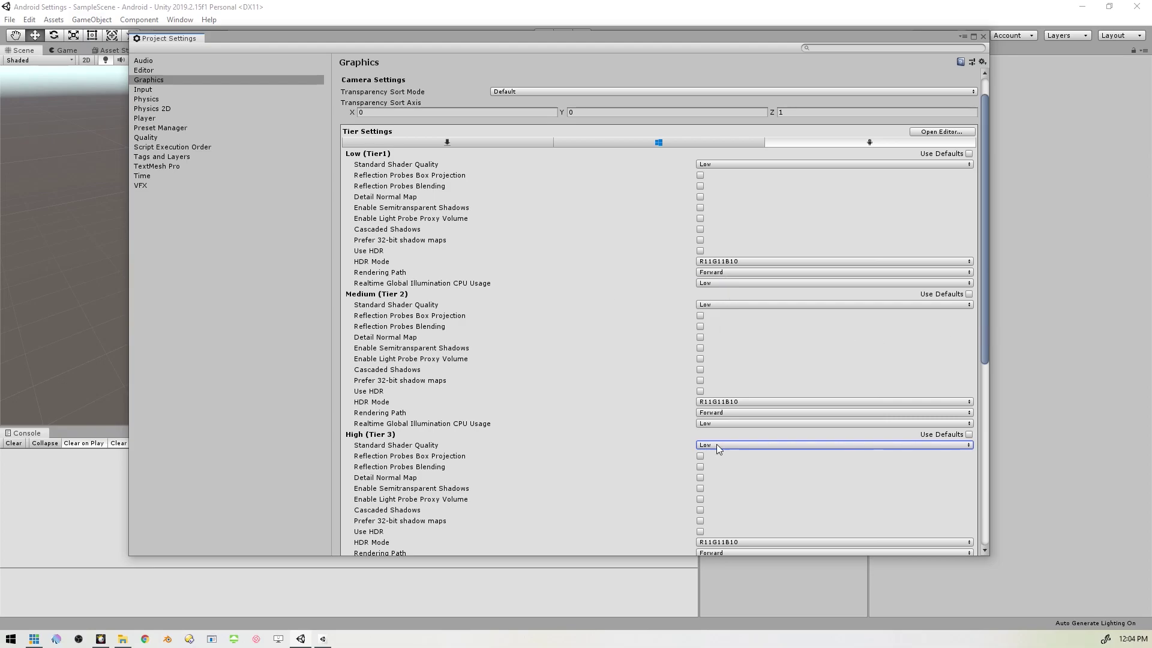
pyautogui.scroll(-3, 654, 477)
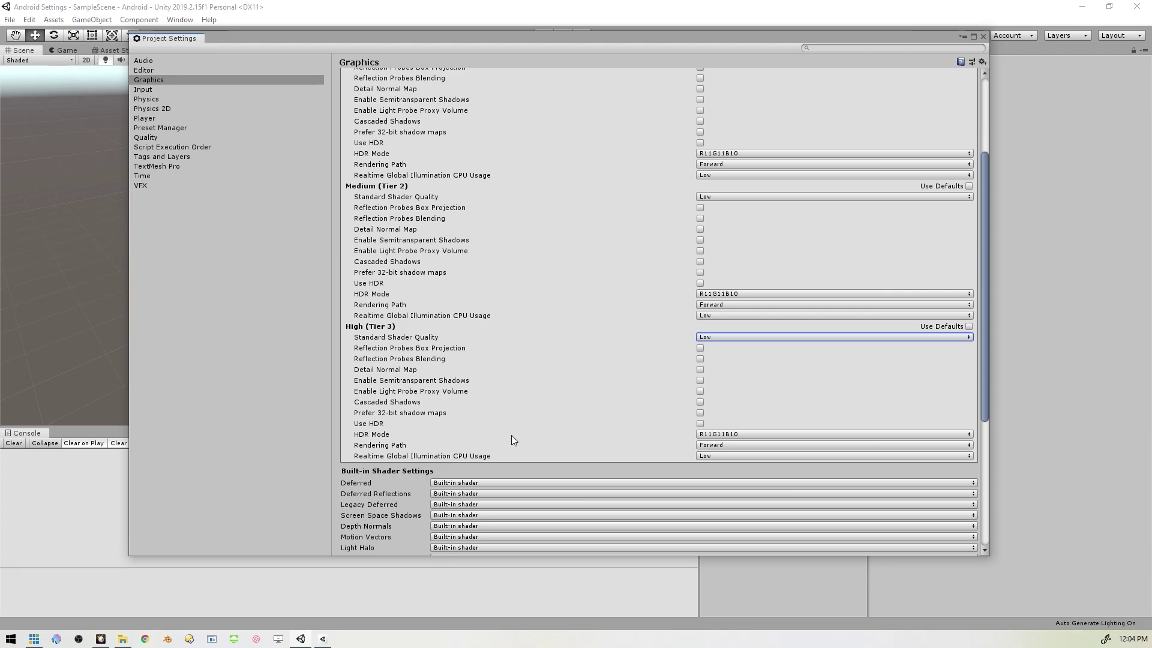
pyautogui.click(772, 457)
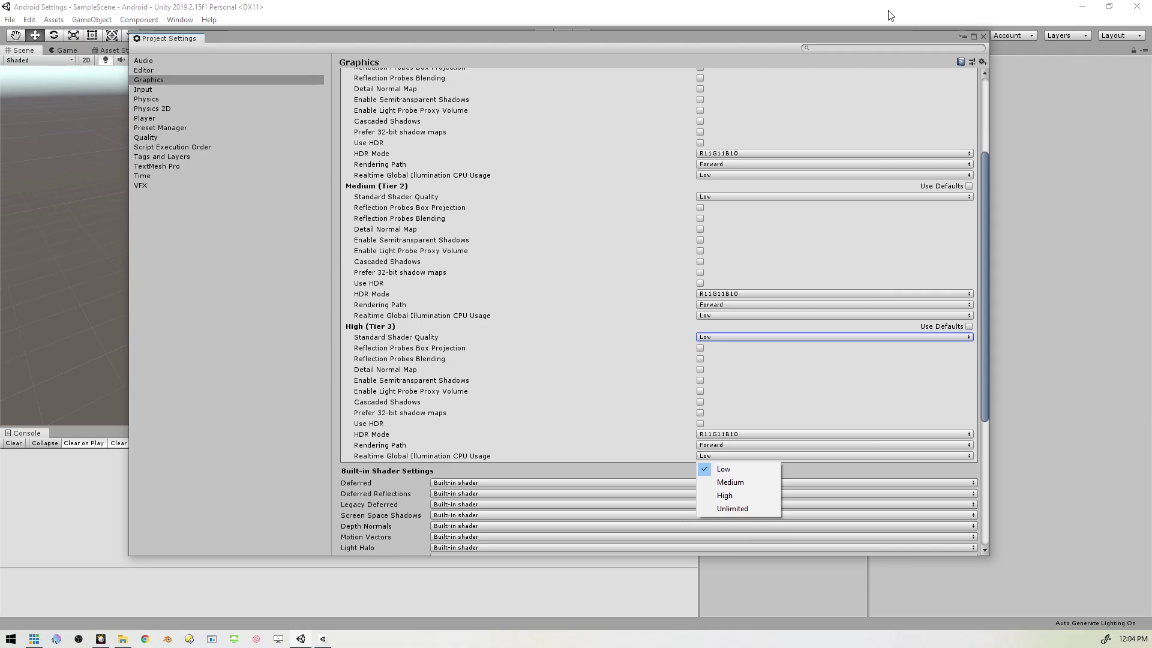
pyautogui.click(858, 60)
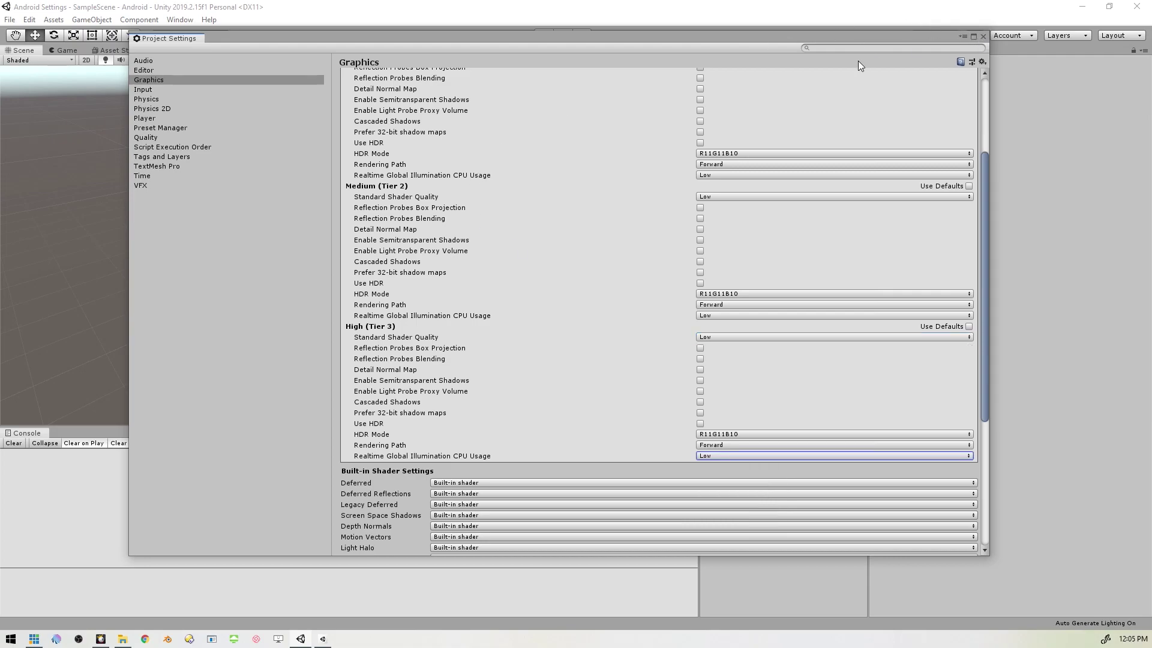
# - In Player Settings > Other Settings, set Minimum API Level to Android 6.0 'Marshmallow' (API level 23)
pyautogui.moveTo(894, 43); pyautogui.dragTo(910, 68)
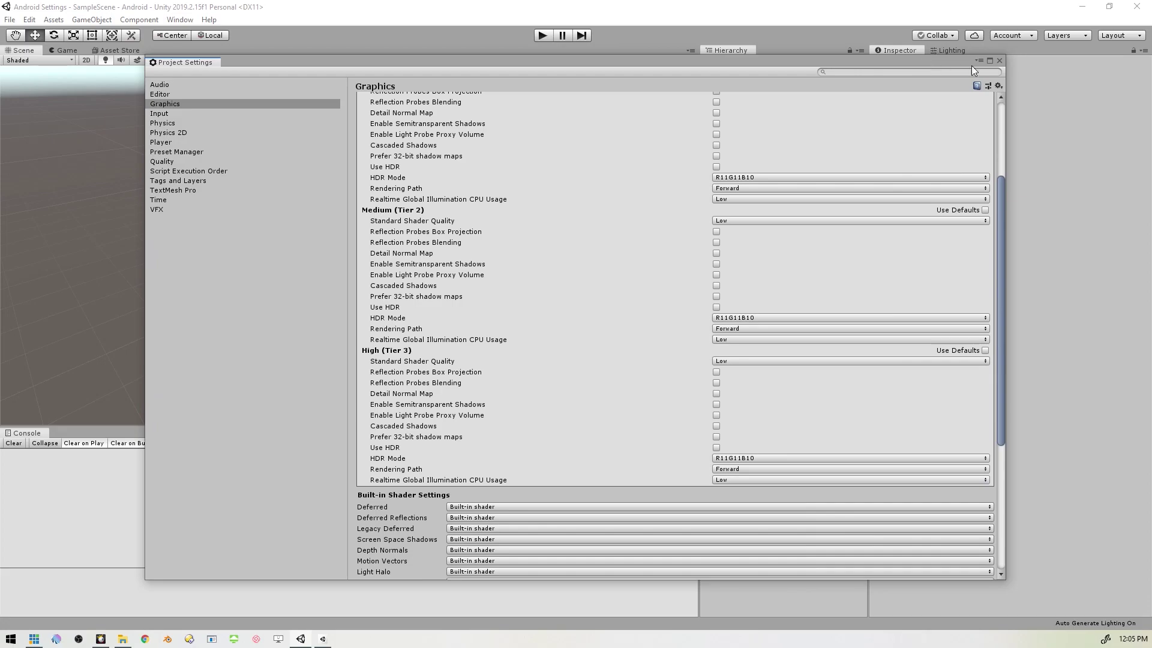
pyautogui.click(1000, 60)
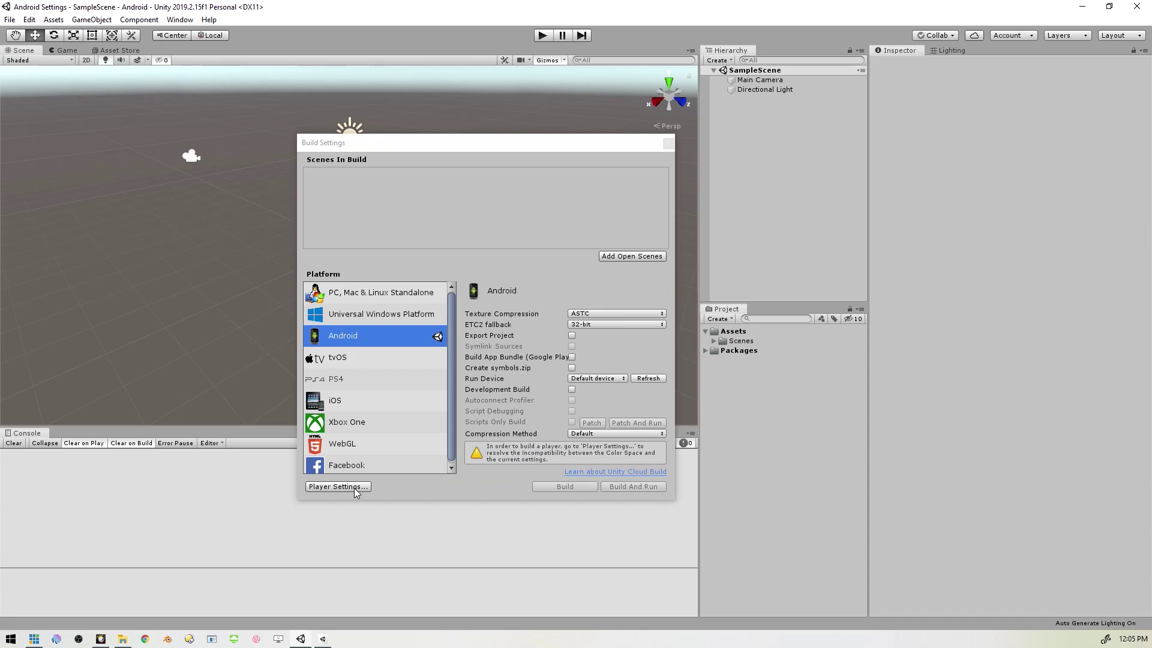
pyautogui.click(338, 486)
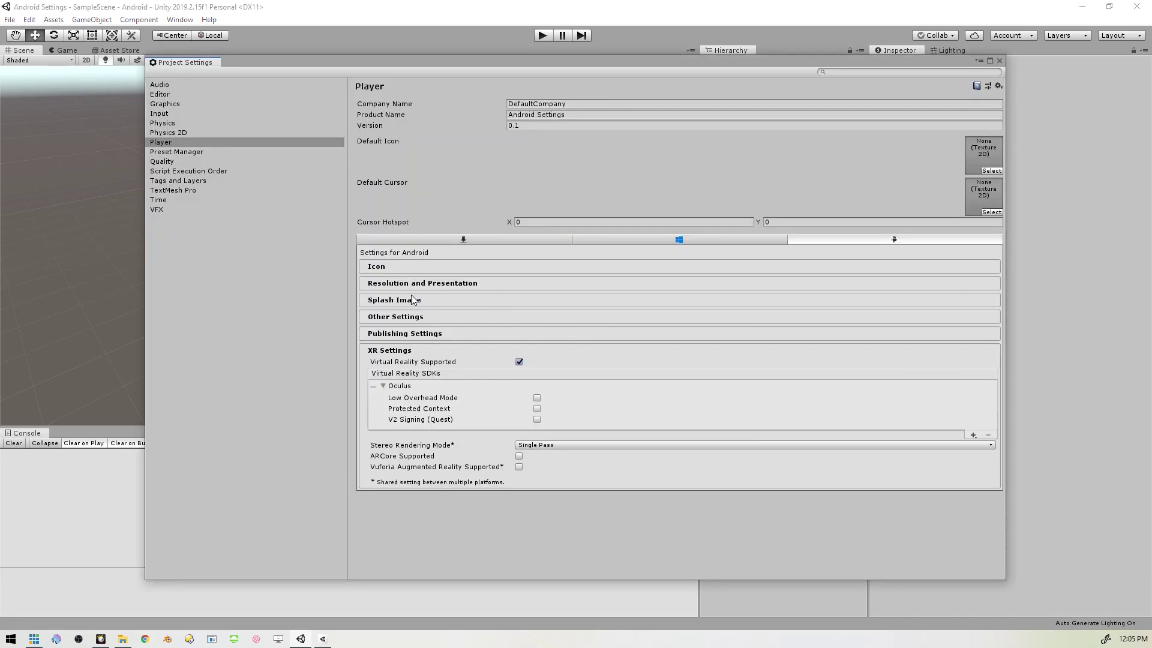
pyautogui.click(419, 318)
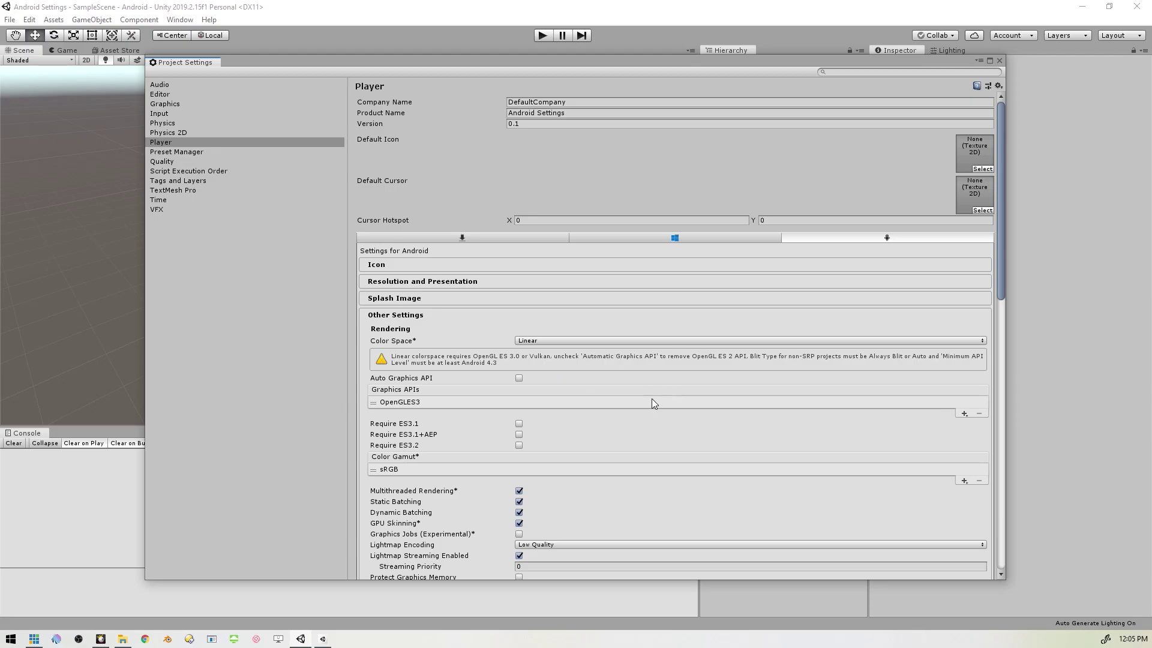
pyautogui.scroll(-9, 654, 399)
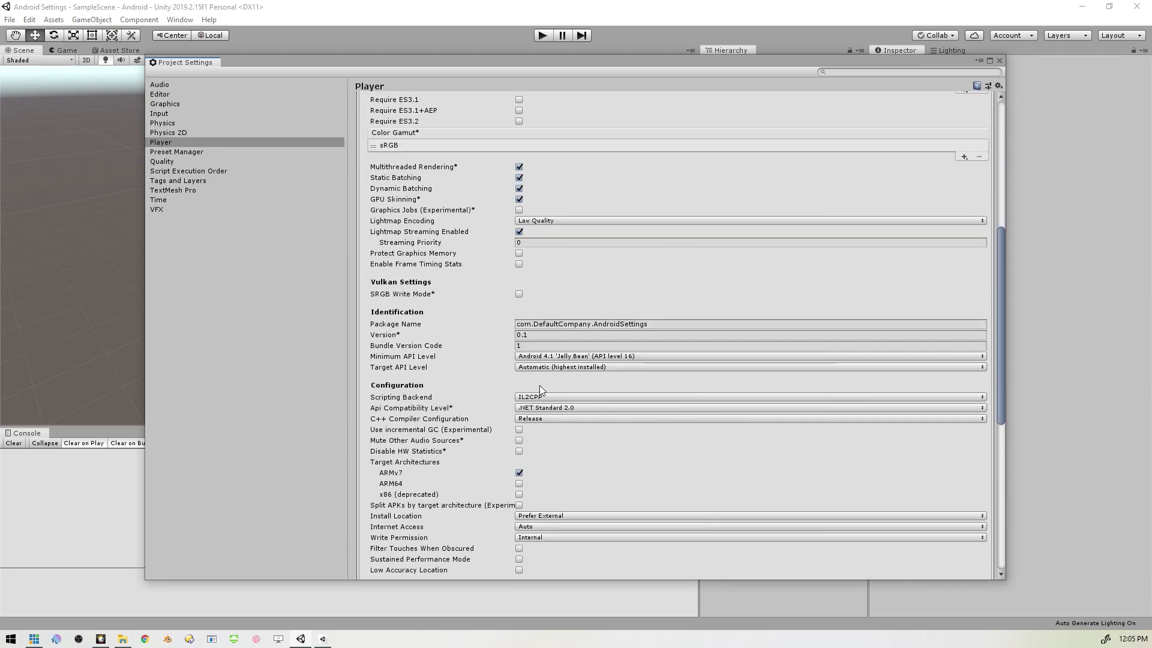
pyautogui.click(467, 358)
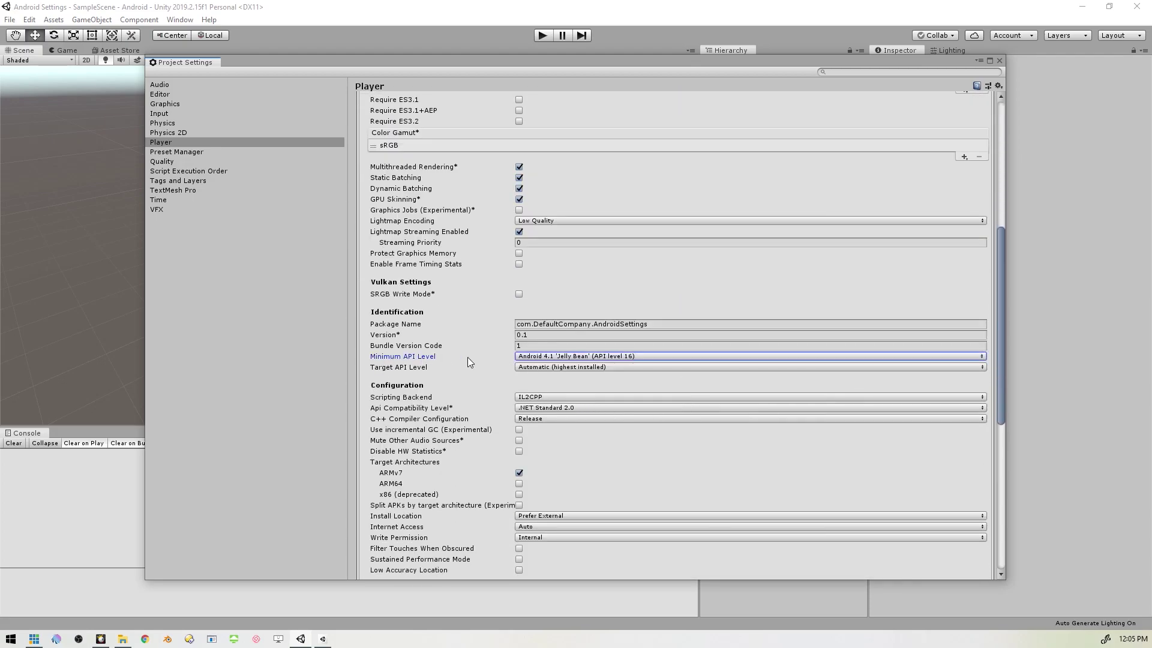
pyautogui.click(701, 356)
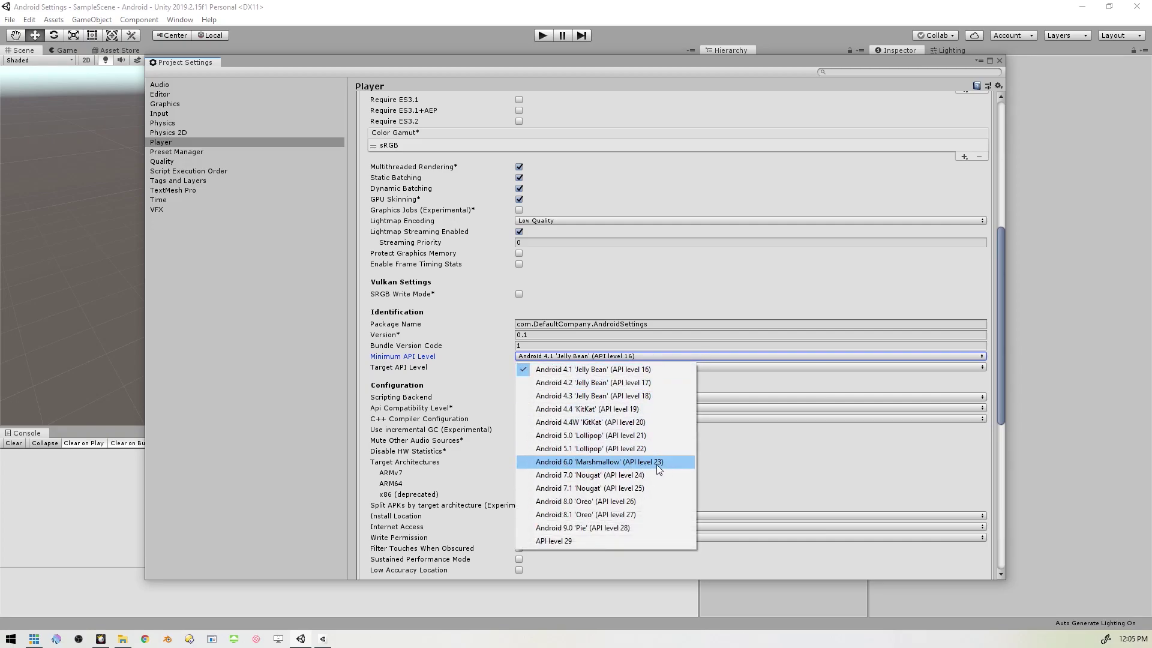
pyautogui.click(640, 462)
pyautogui.scroll(-2, 660, 459)
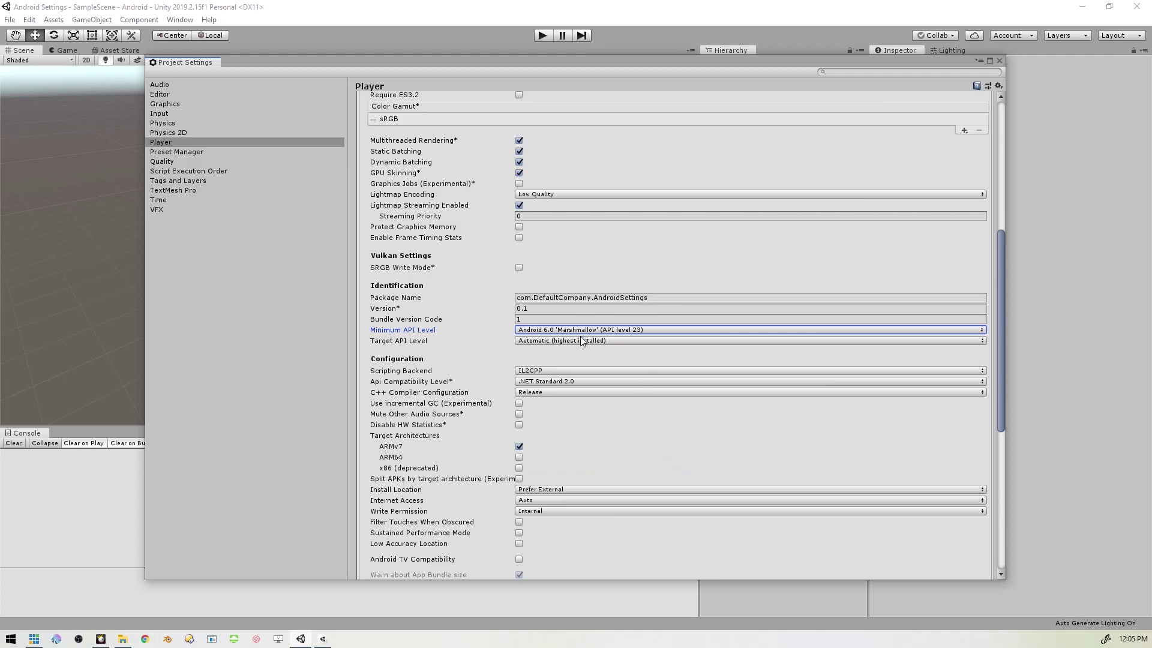
pyautogui.scroll(7, 528, 312)
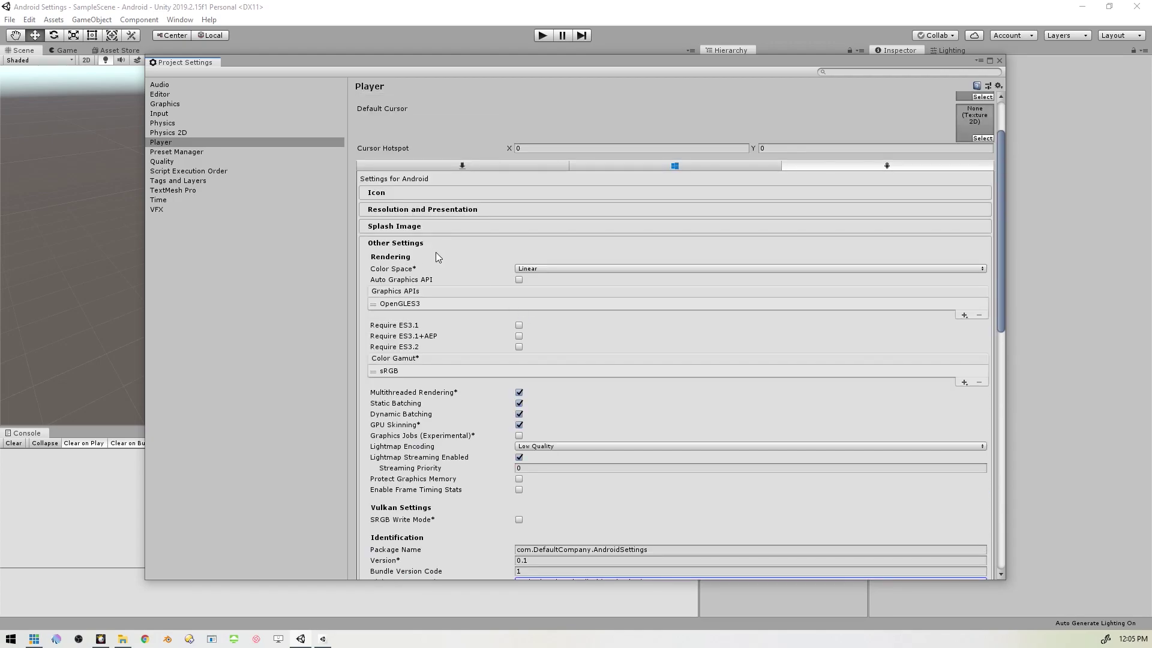